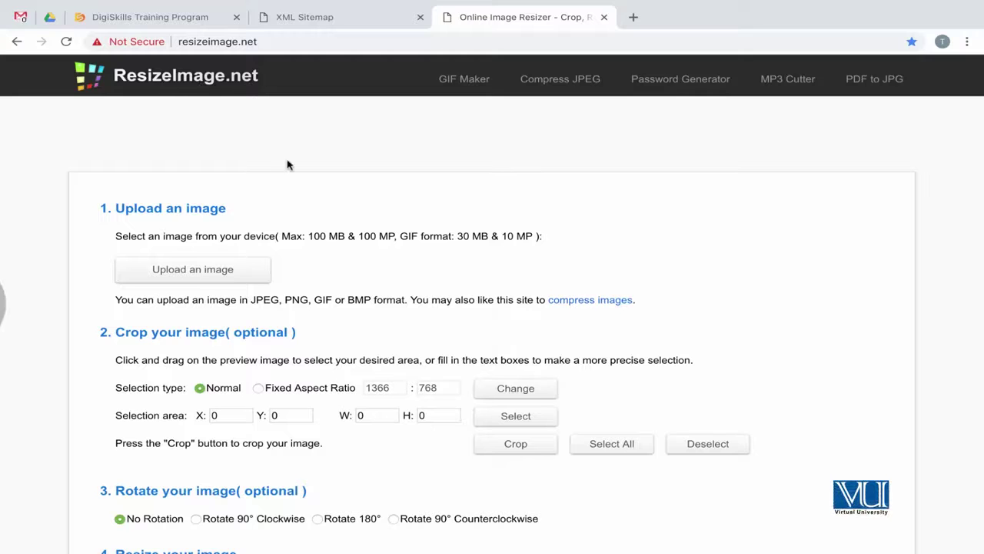
scroll(288, 165, down, 10)
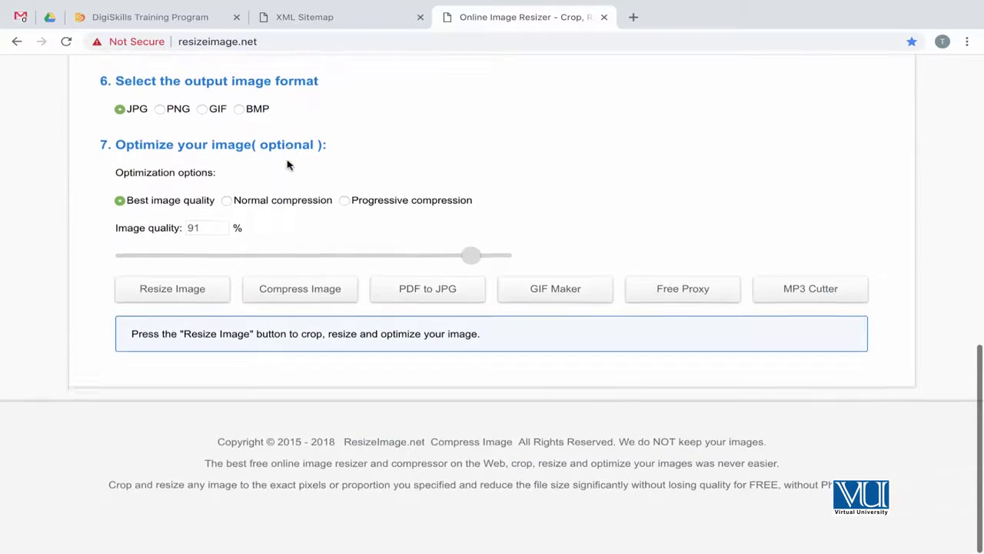
scroll(288, 164, up, 10)
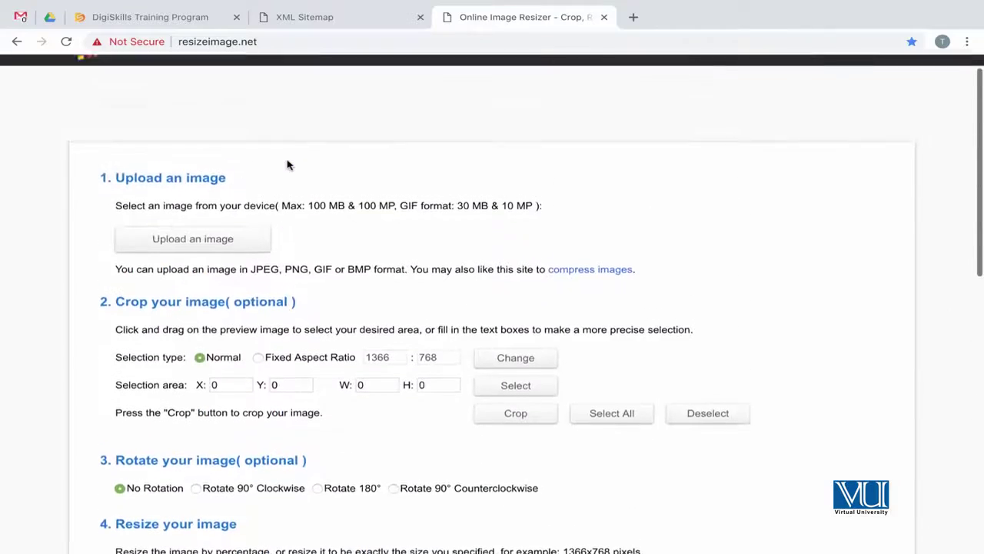
scroll(288, 164, up, 1)
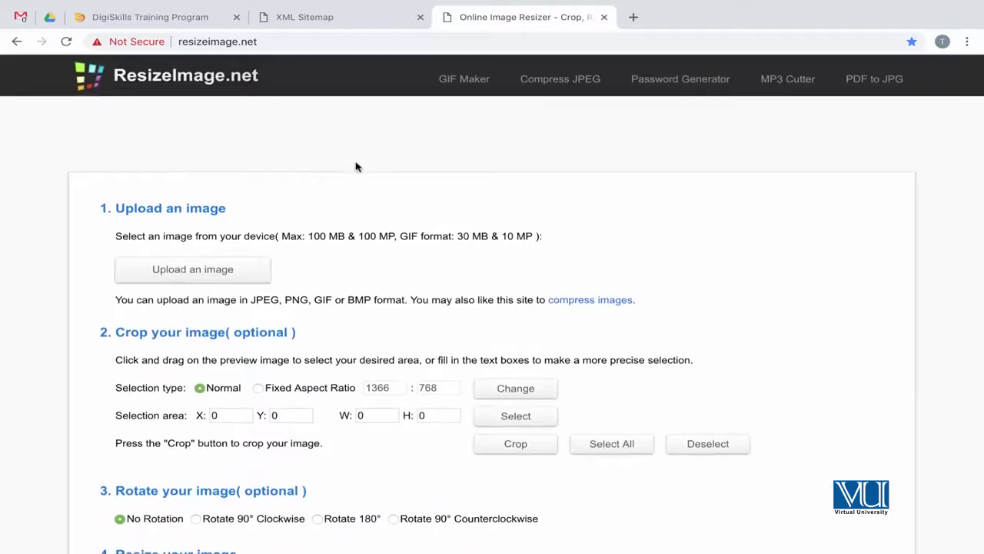
- Search Google for "image resizing tools" in a new browser tab
click(633, 18)
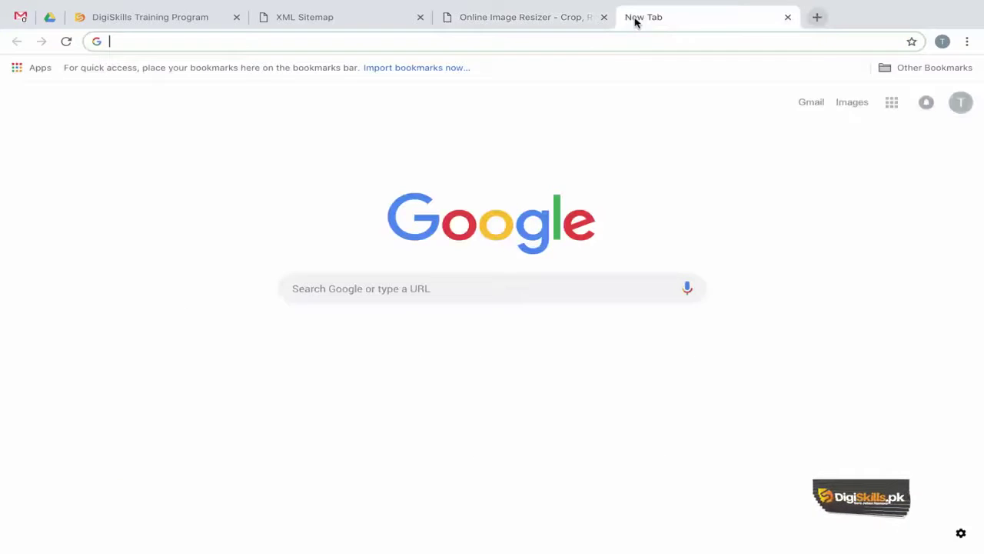
text(image resizing tool)
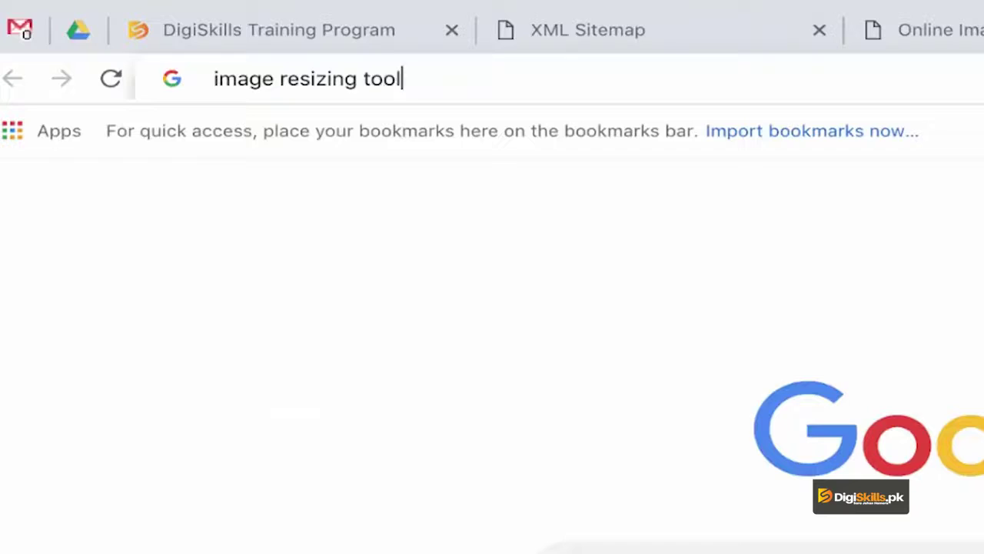
text(s)
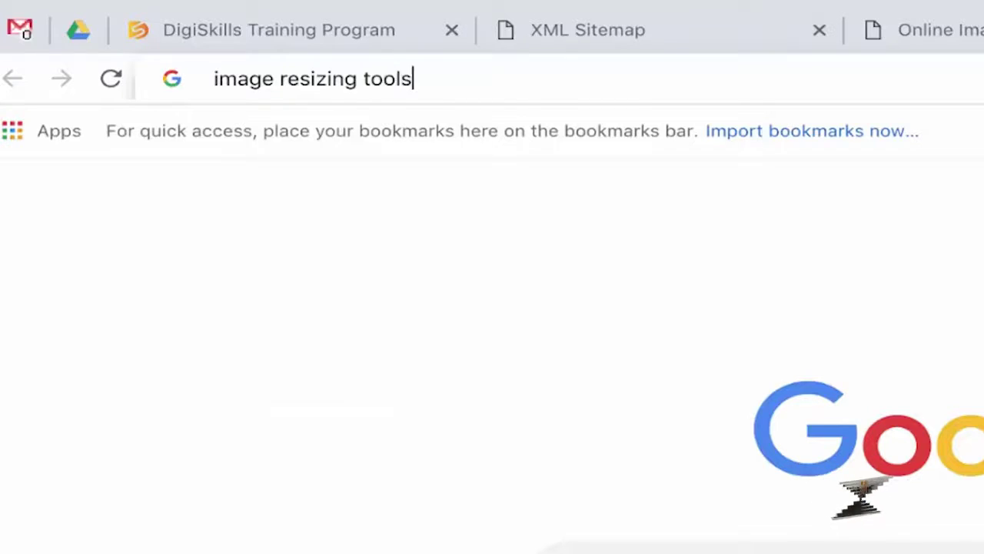
key(Return)
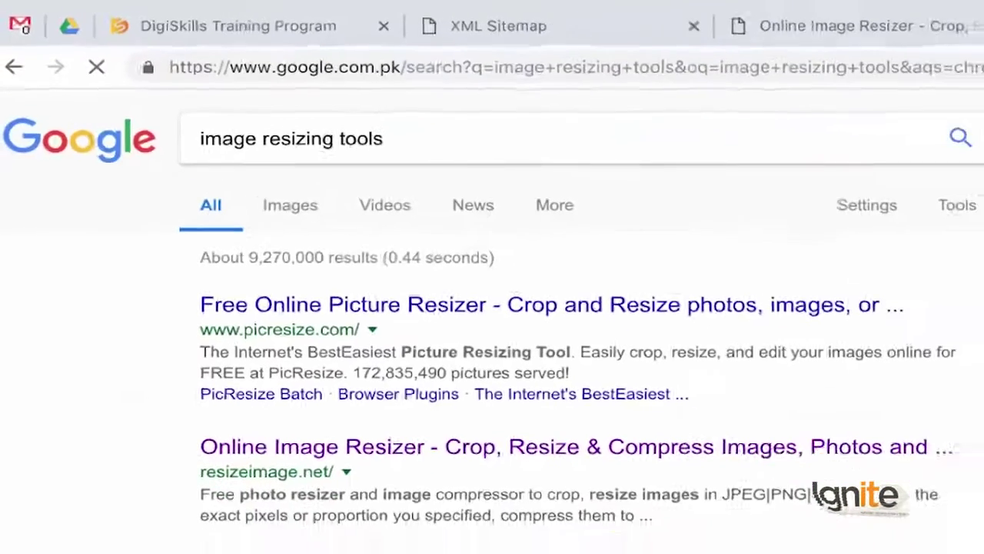
- Switch to Finder, view pakistan-bridge-over-river-indus.jpg from the VU SEO Course Downloads folder in Preview, and close it again
click(746, 20)
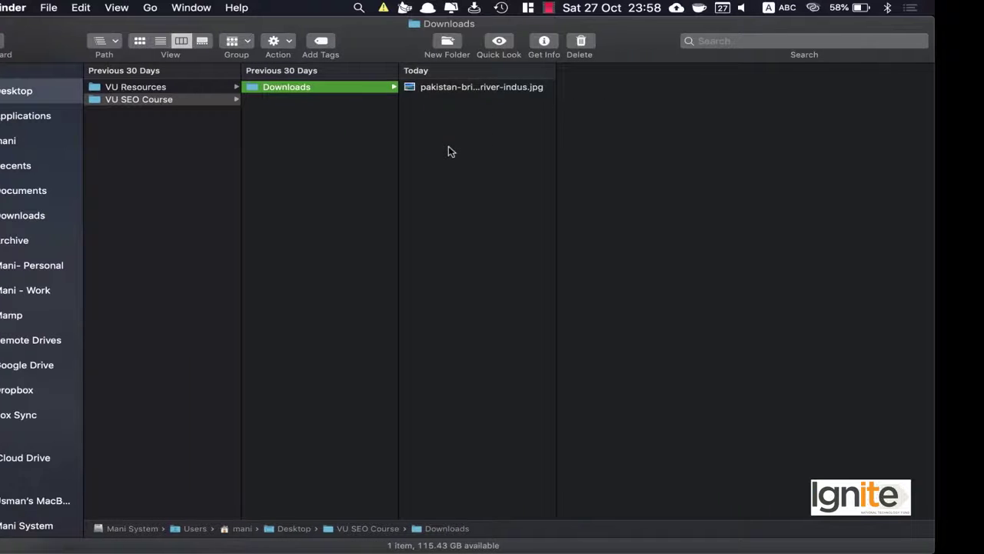
click(496, 89)
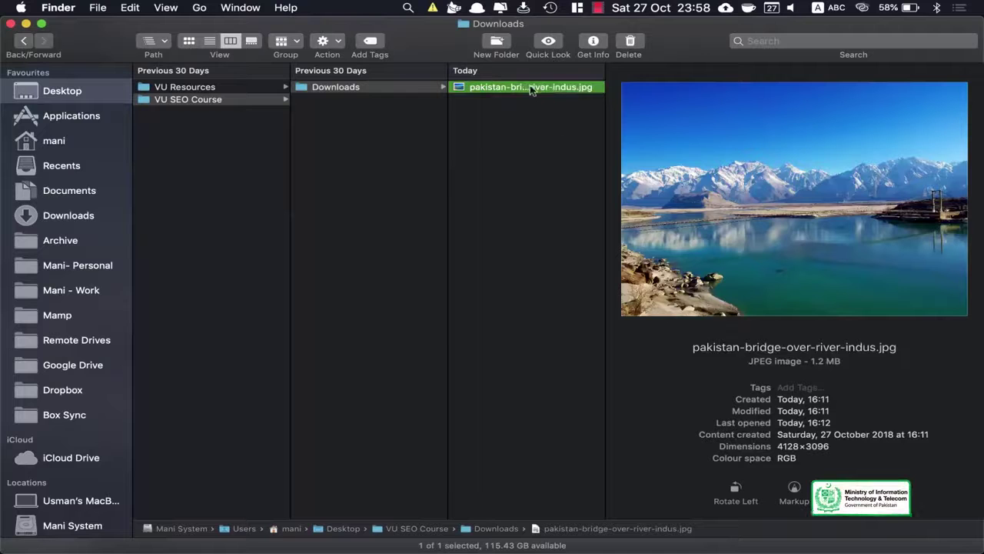
double_click(530, 88)
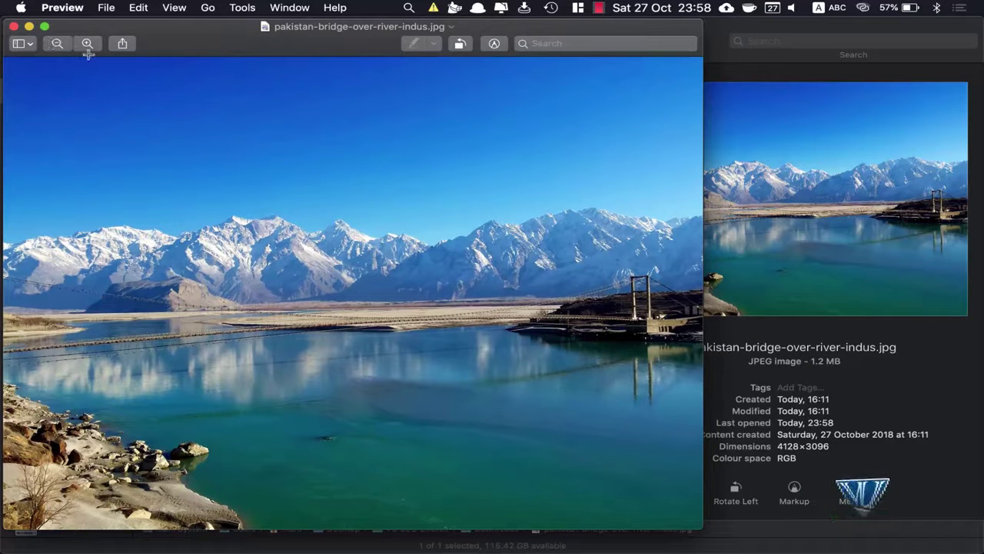
click(12, 28)
click(477, 111)
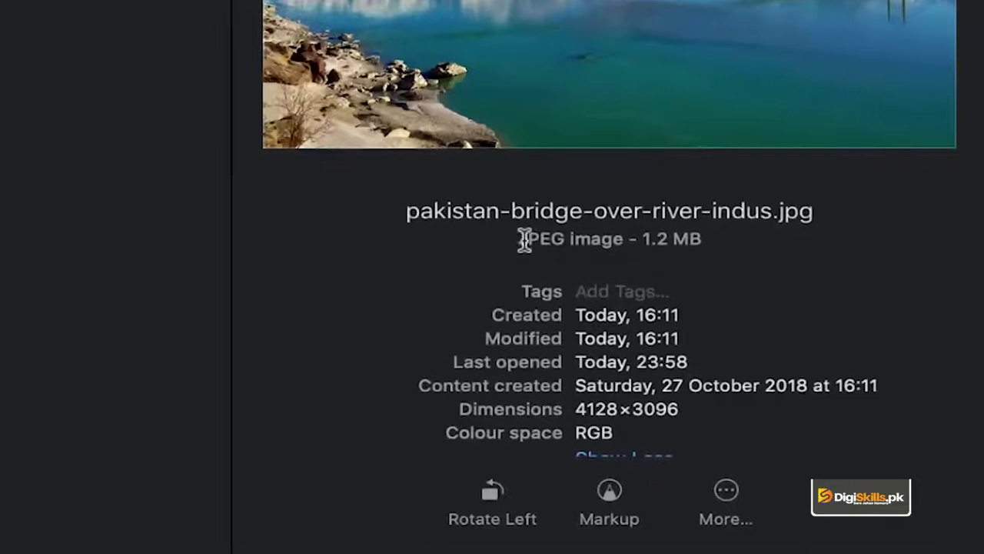
- Check the file size and pixel dimensions of the river bridge photo in its file details
drag(519, 239, 668, 237)
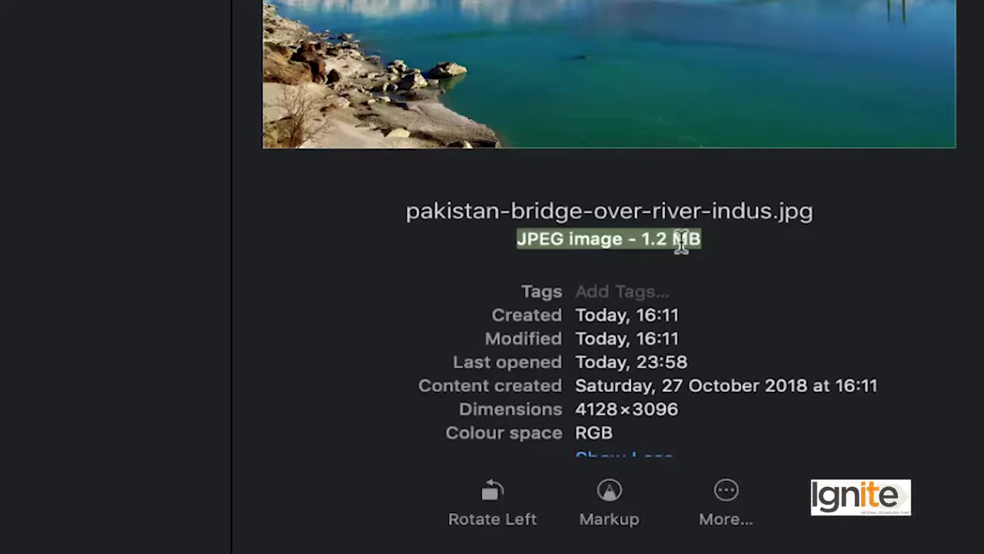
click(708, 237)
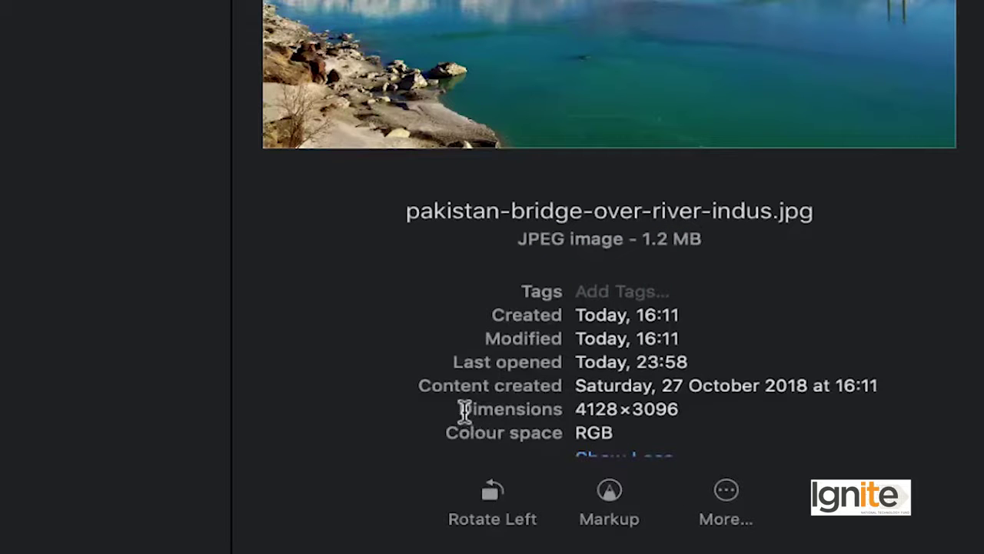
drag(465, 410, 564, 406)
drag(689, 409, 545, 413)
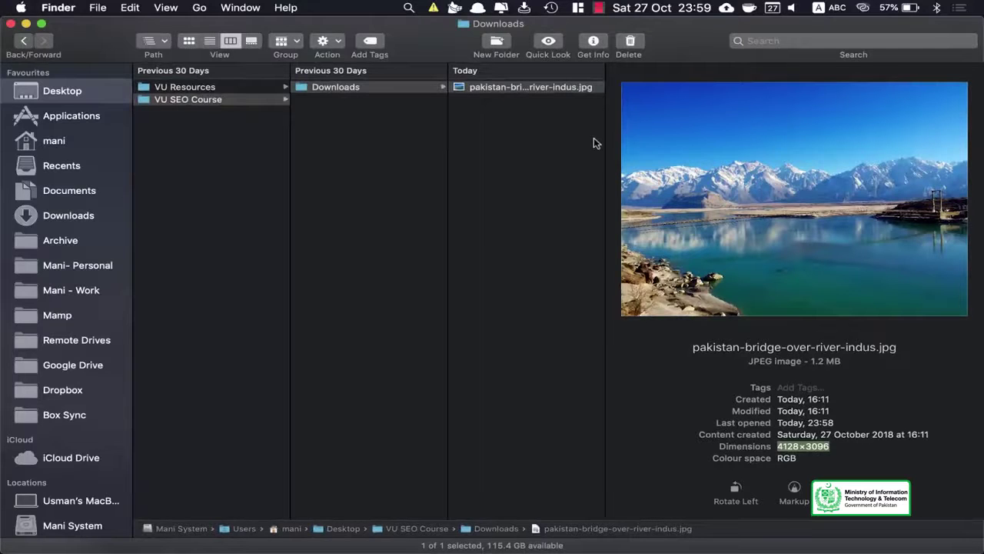
- Return to ResizeImage.net in the browser and upload pakistan-bridge-over-river-indus.jpg from the Downloads folder
key(ctrl+Right)
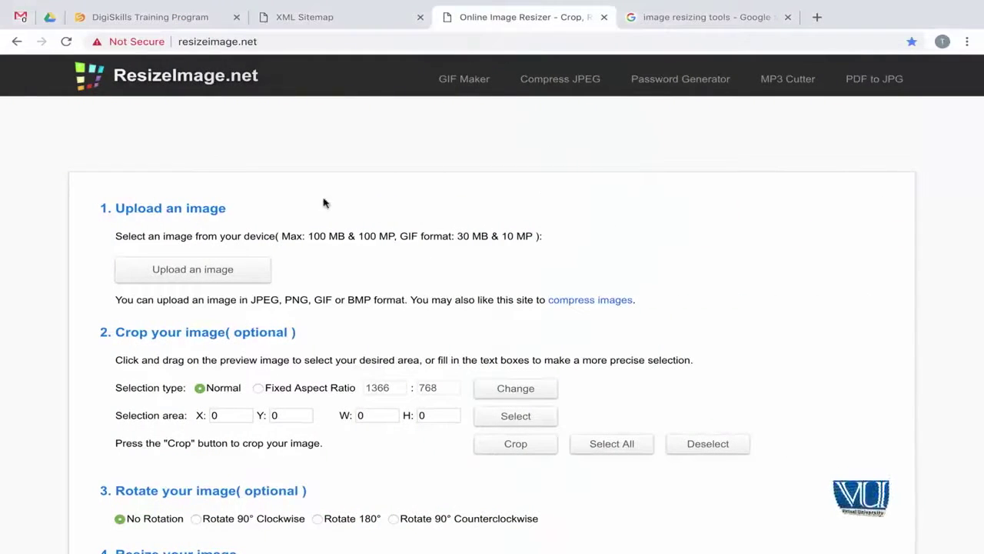
scroll(263, 236, down, 2)
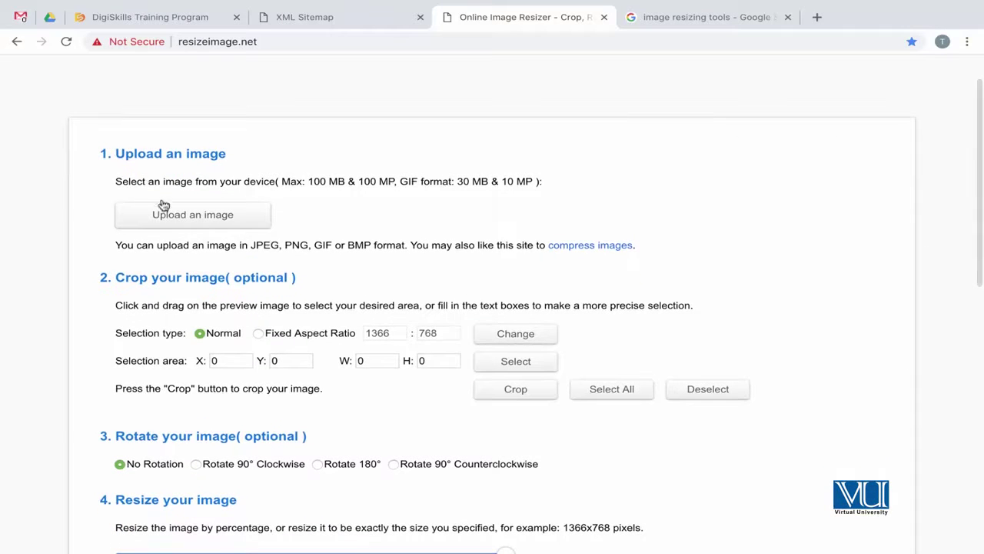
click(174, 217)
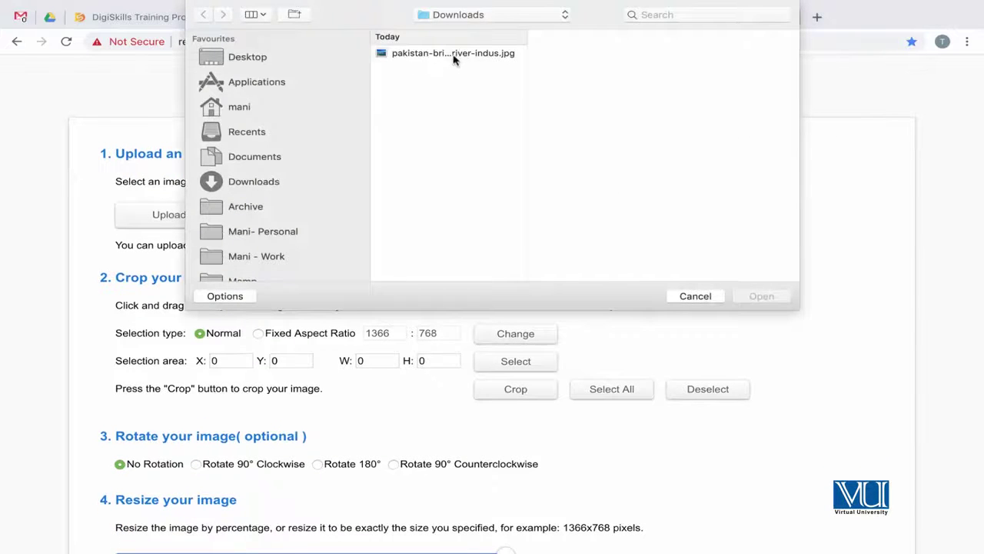
click(454, 57)
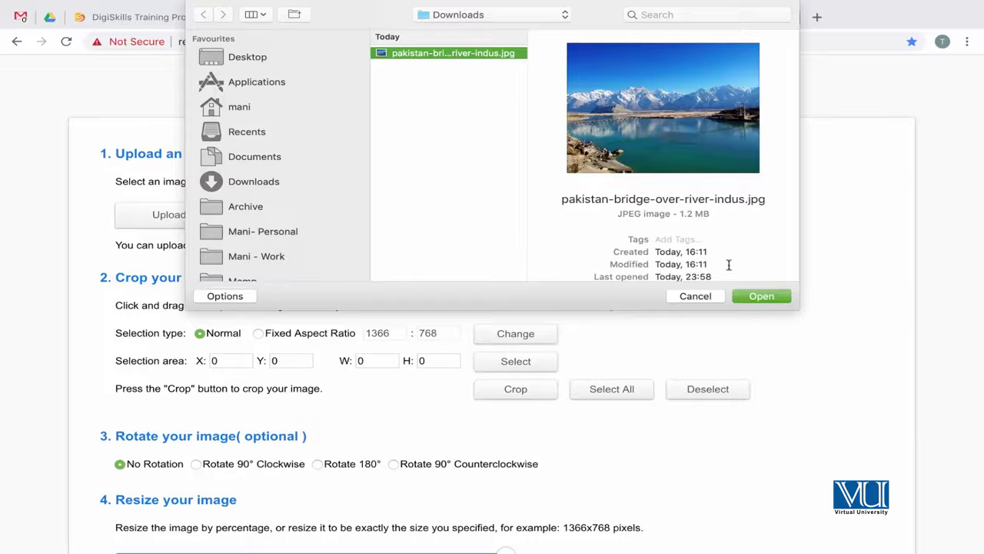
click(760, 298)
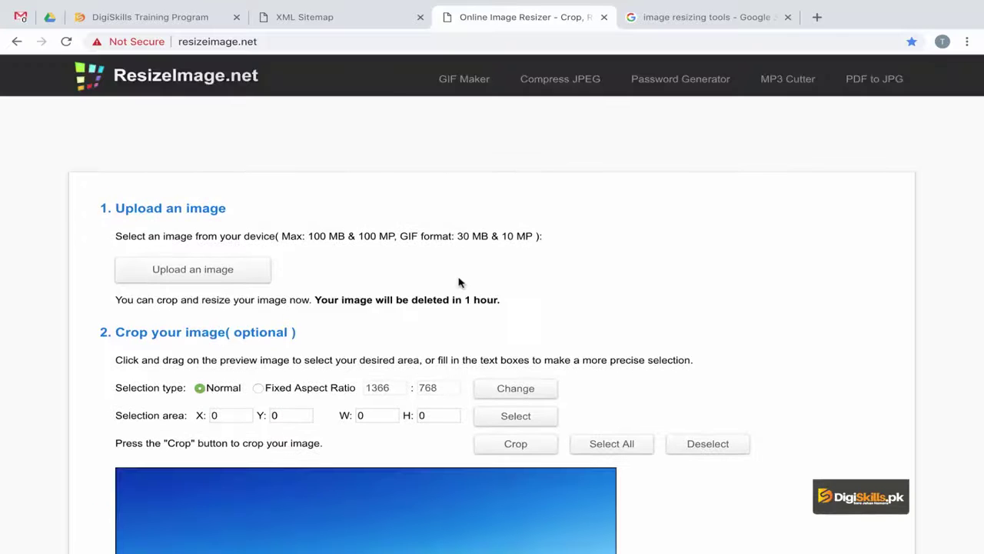
- Examine the uploaded photo's preview and the crop, rotate and resize options on the page
scroll(357, 295, down, 2)
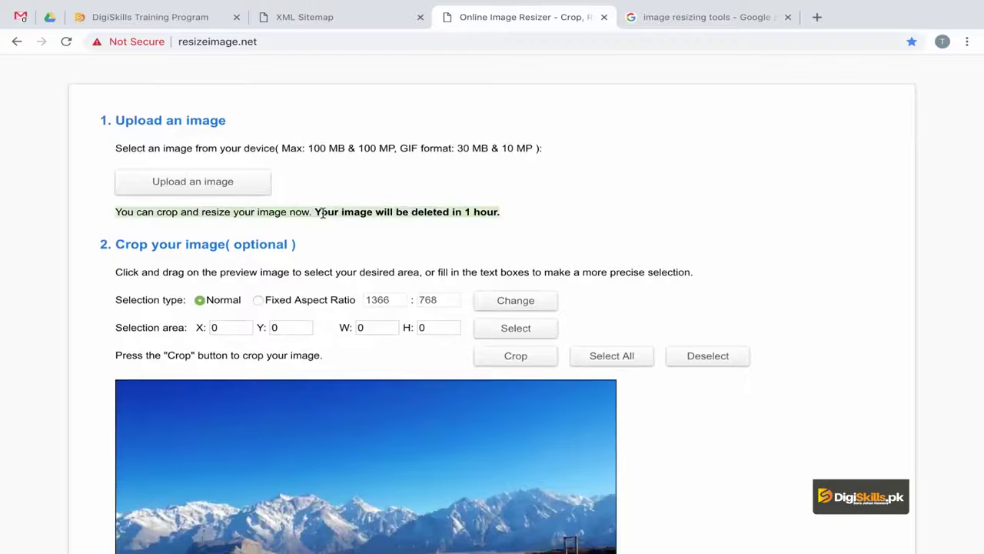
scroll(351, 274, down, 2)
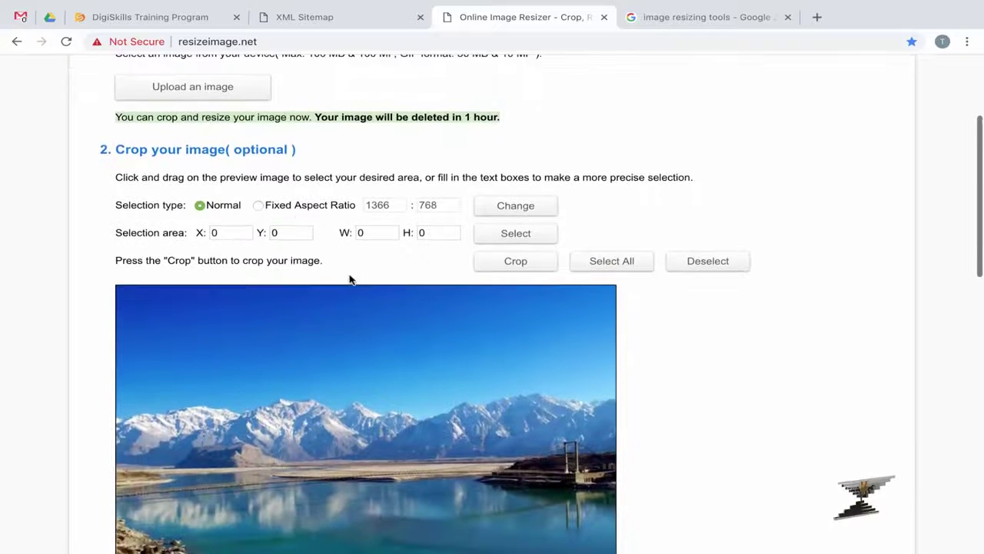
scroll(349, 279, down, 1)
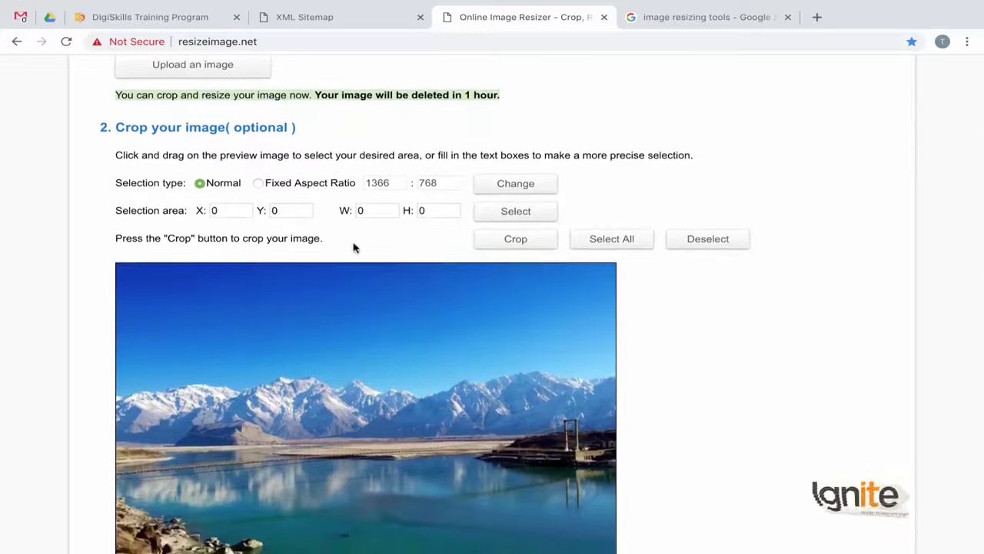
scroll(348, 311, down, 3)
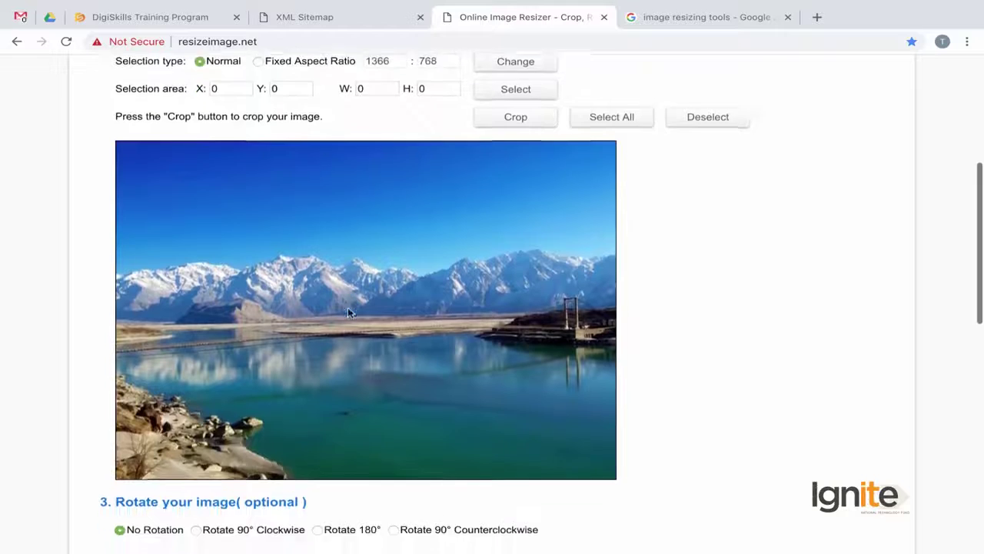
scroll(348, 311, up, 1)
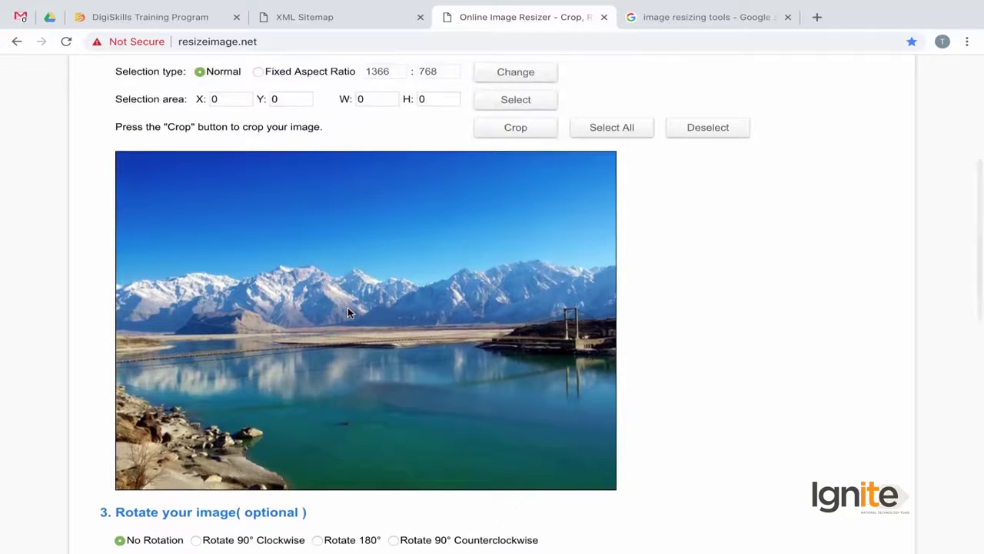
scroll(347, 311, up, 2)
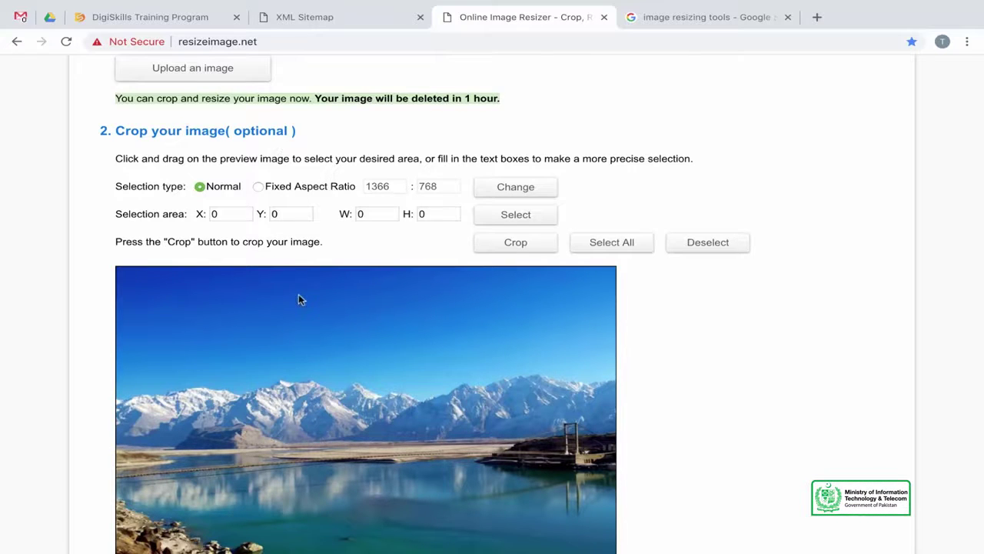
scroll(300, 300, down, 3)
scroll(299, 300, up, 3)
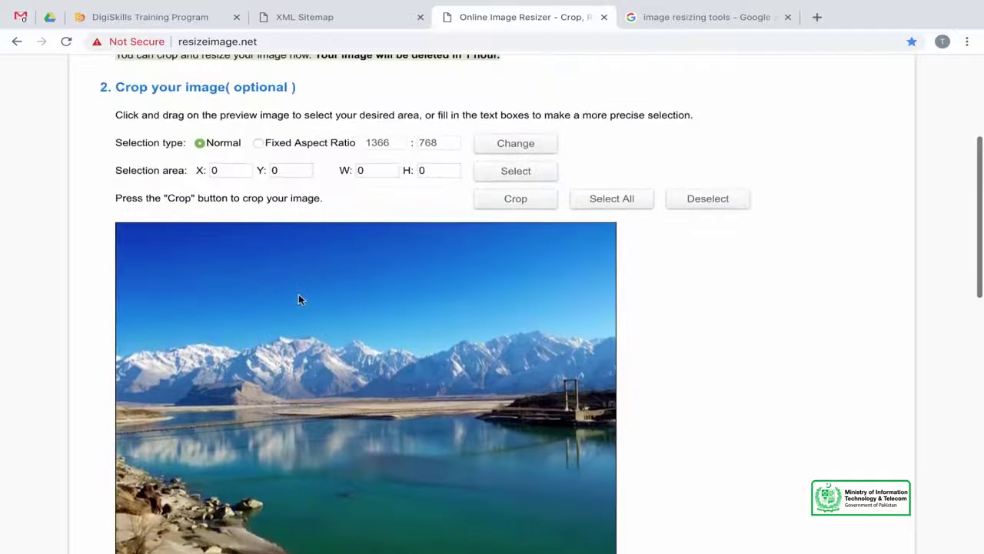
scroll(298, 300, up, 1)
scroll(231, 270, down, 3)
scroll(231, 273, down, 2)
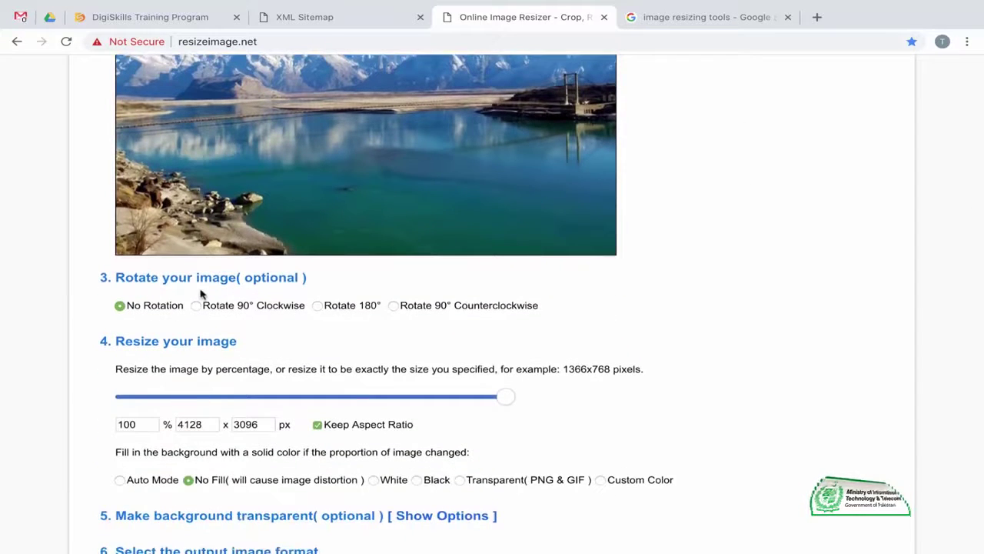
scroll(242, 328, down, 1)
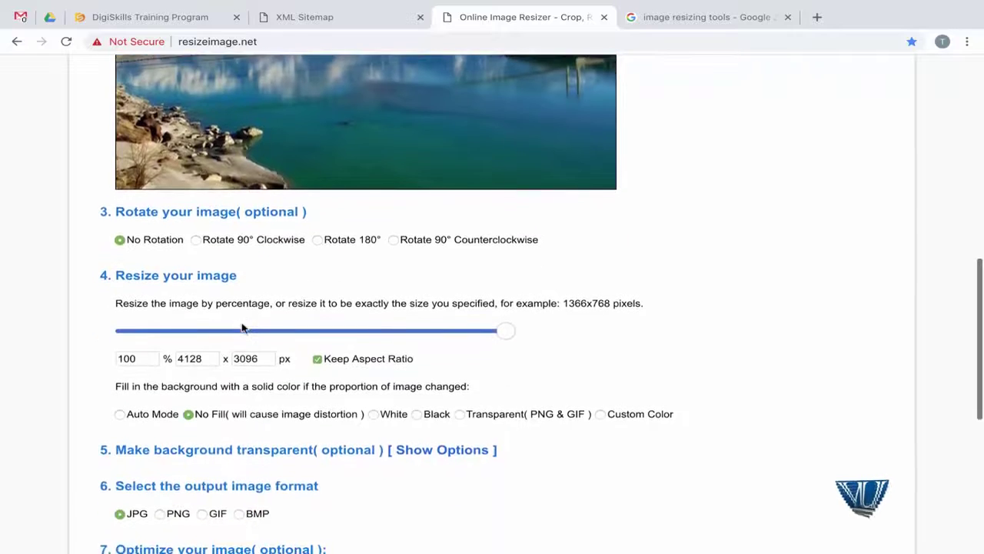
scroll(241, 328, down, 1)
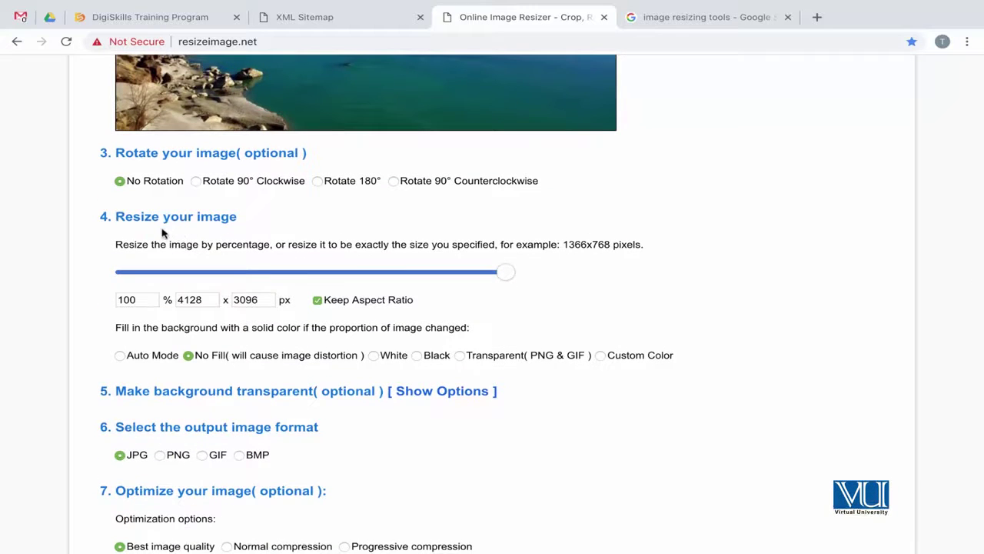
- Set the width of the resized image to 1200 px
scroll(167, 328, down, 1)
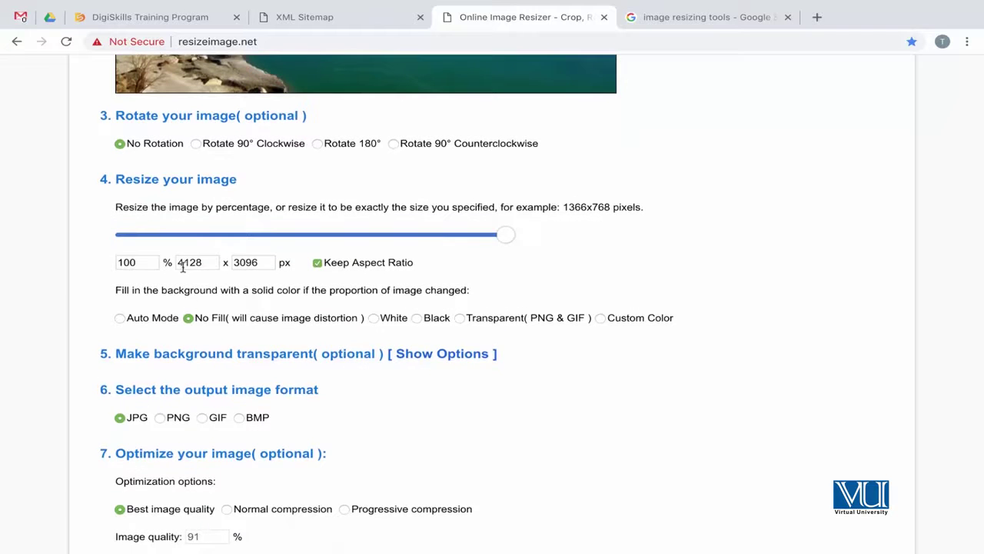
click(265, 263)
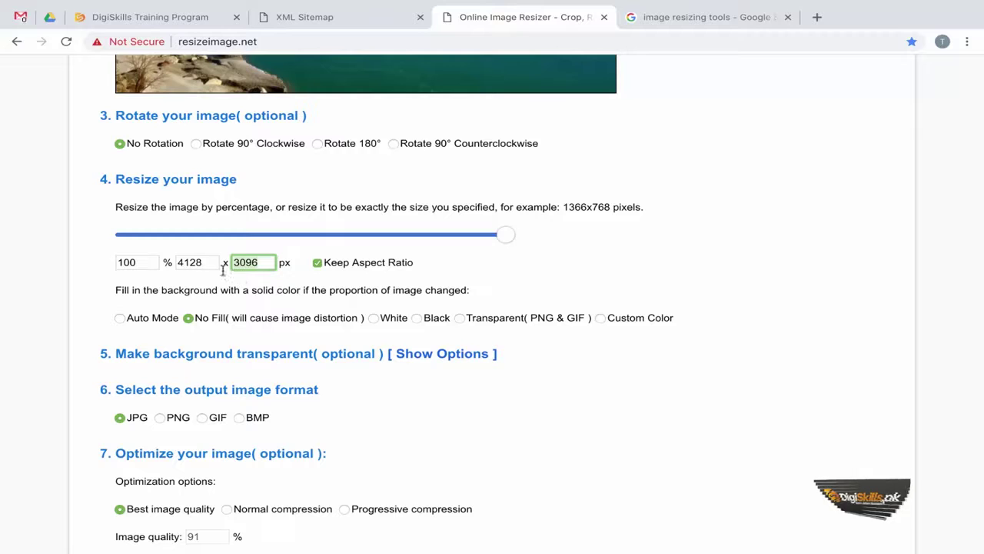
click(198, 264)
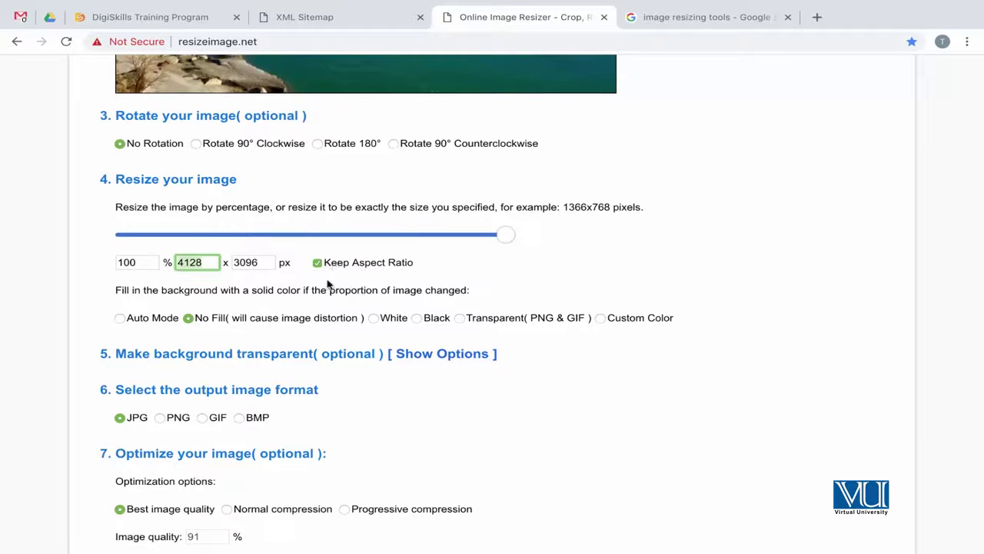
double_click(207, 265)
text(1200)
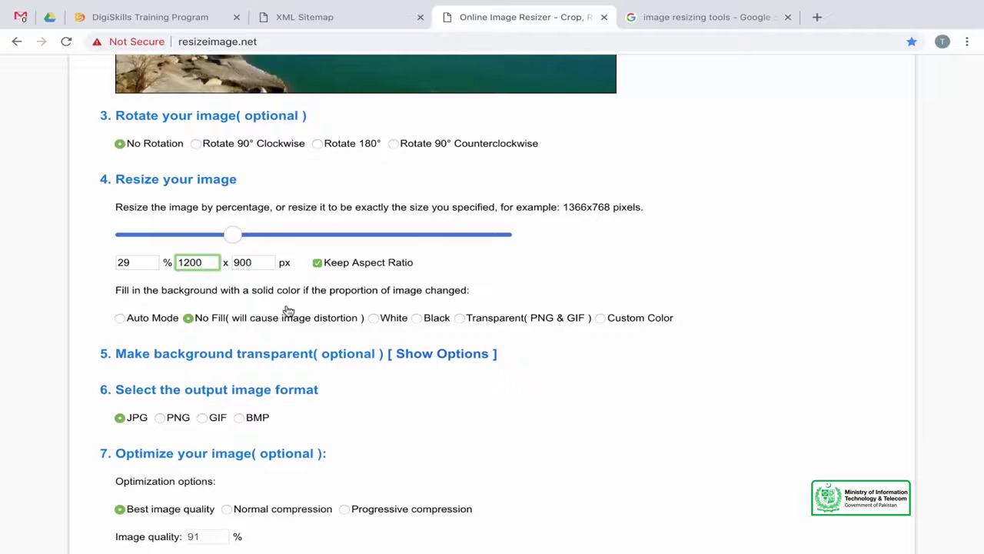
- Expand the transparent background options and look over the background fill, transparency and output format settings
scroll(287, 312, down, 1)
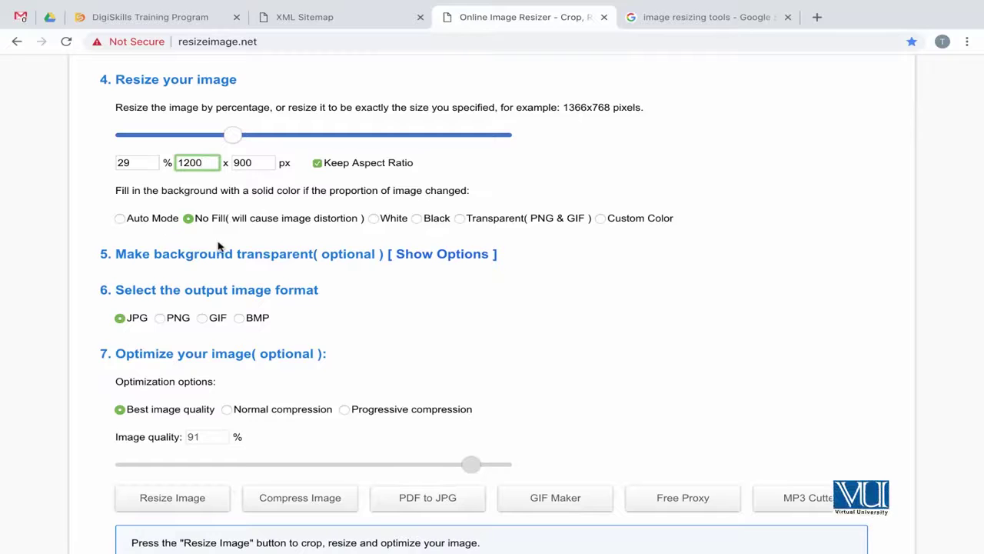
scroll(198, 249, down, 1)
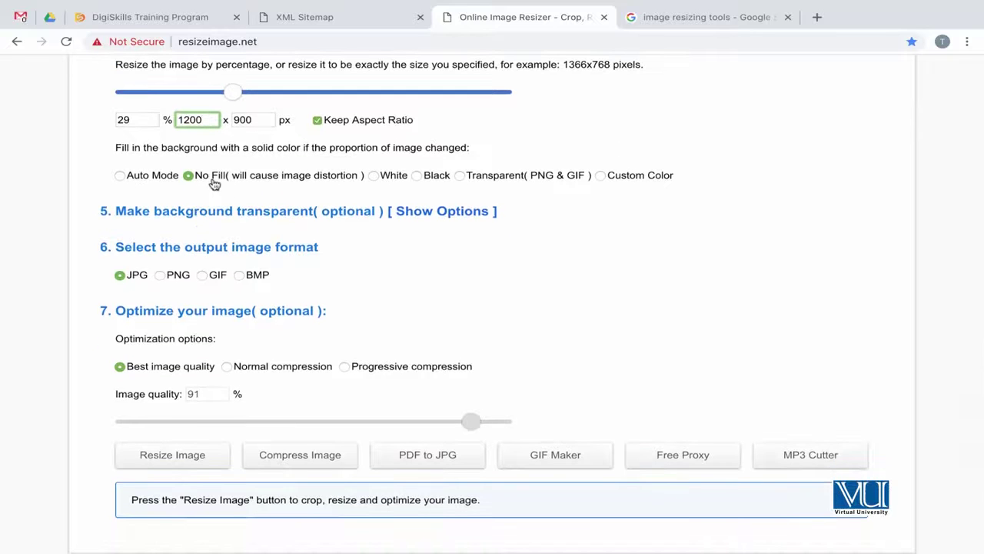
scroll(235, 226, down, 1)
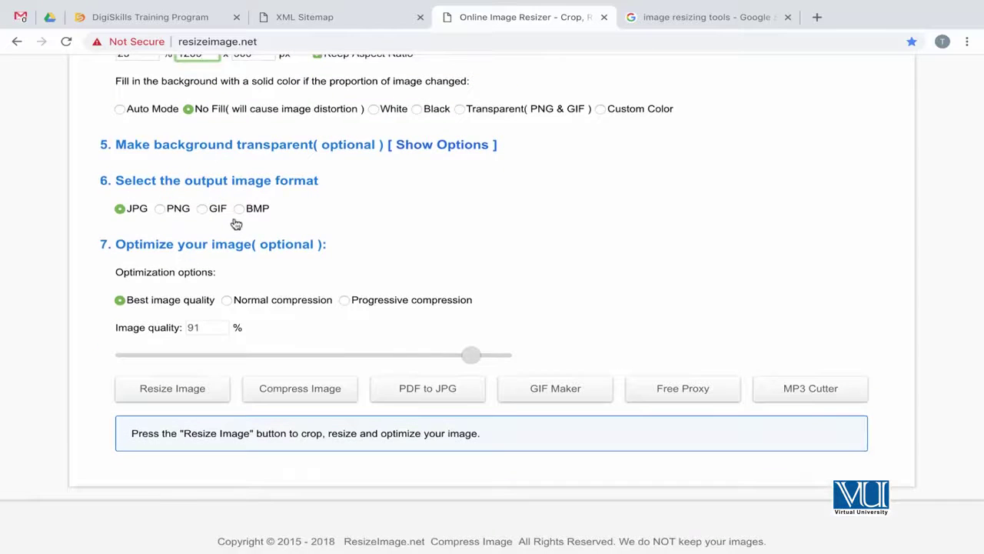
click(449, 145)
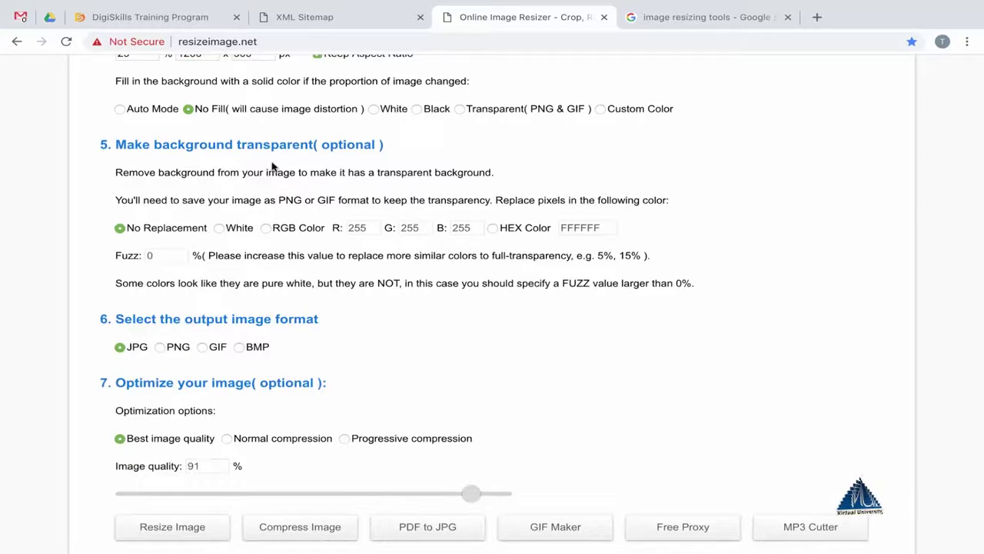
scroll(314, 235, down, 2)
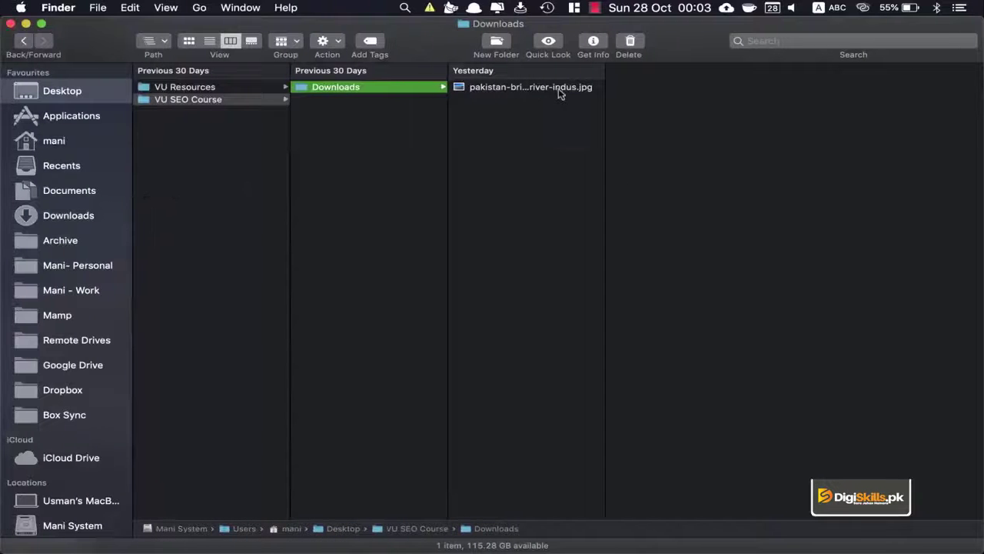
- Check the original photo's file details in Finder's Downloads folder, and choose Progressive compression as the optimization option on ResizeImage.net
click(559, 93)
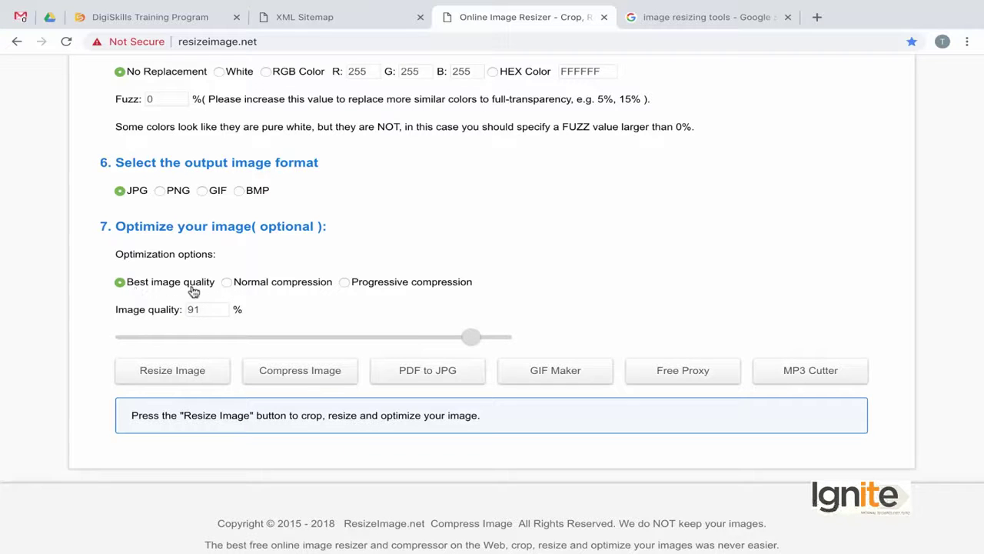
click(259, 285)
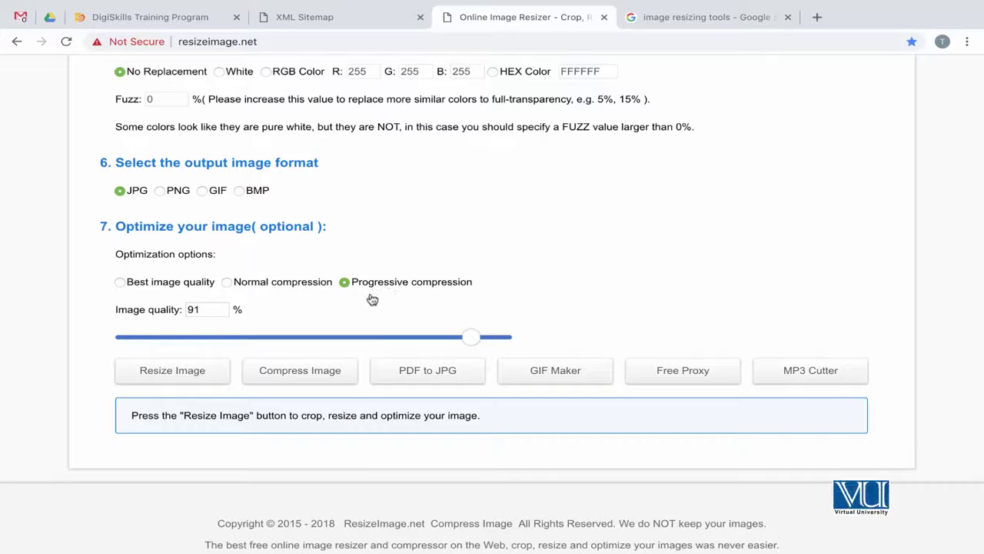
- Review the upload, crop, rotate and resize settings made for the photo, down to the optimization options
scroll(369, 281, up, 15)
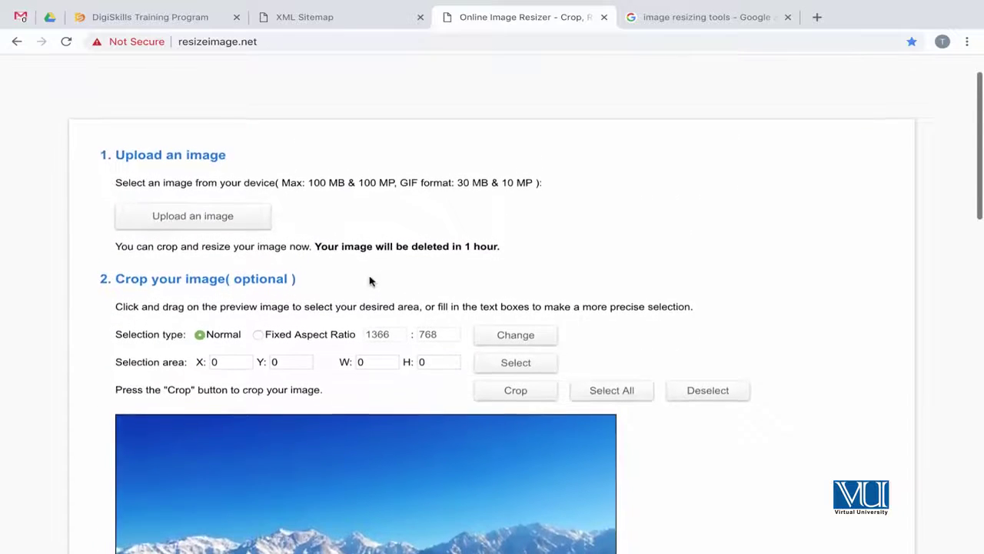
scroll(358, 266, down, 2)
scroll(340, 460, down, 1)
scroll(340, 459, down, 7)
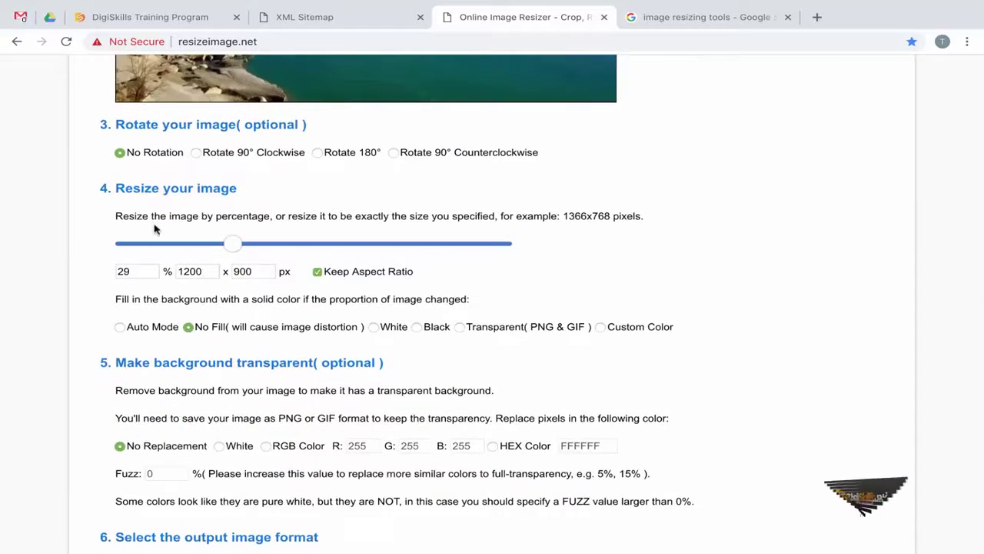
scroll(198, 281, down, 3)
scroll(198, 285, up, 2)
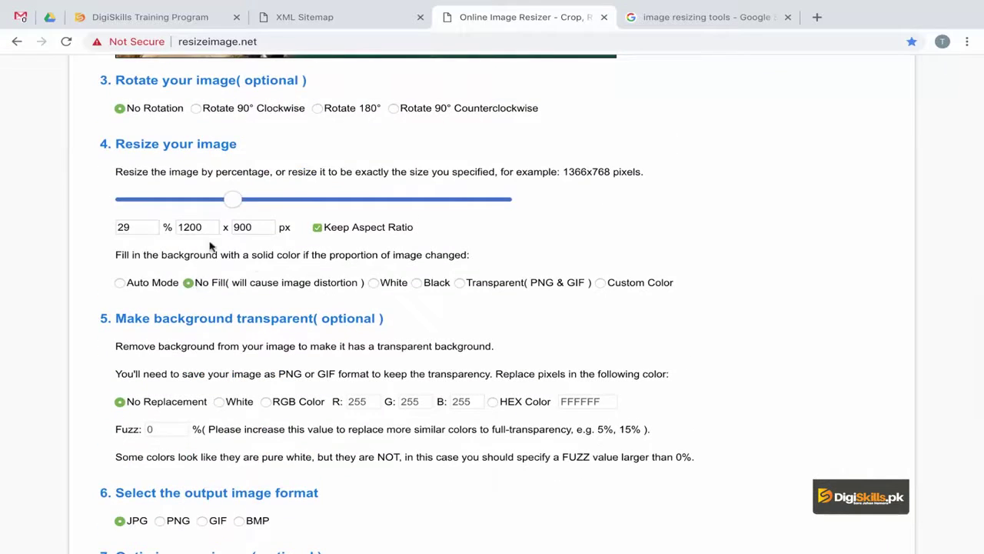
scroll(253, 315, down, 5)
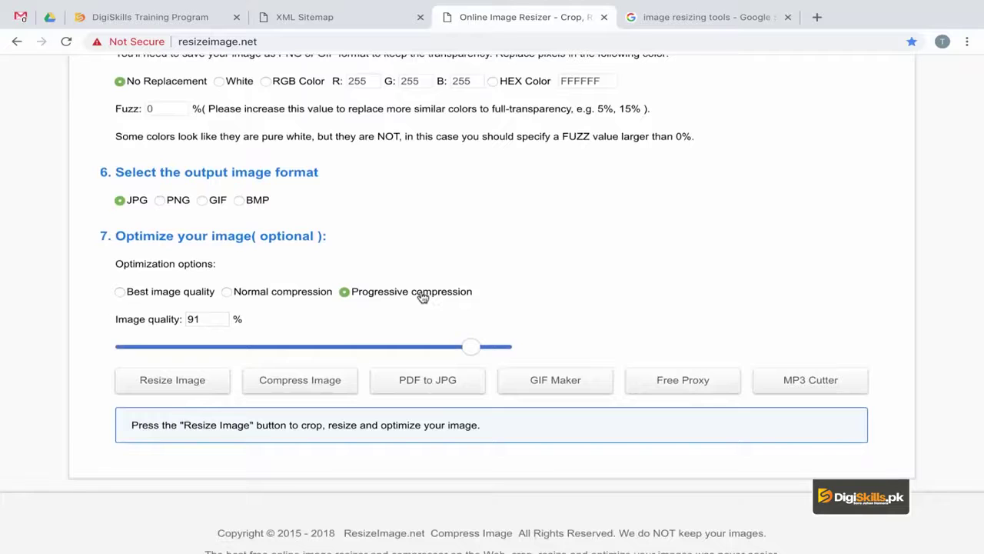
- Set the image quality to 80% and run the resize of the photo
click(198, 322)
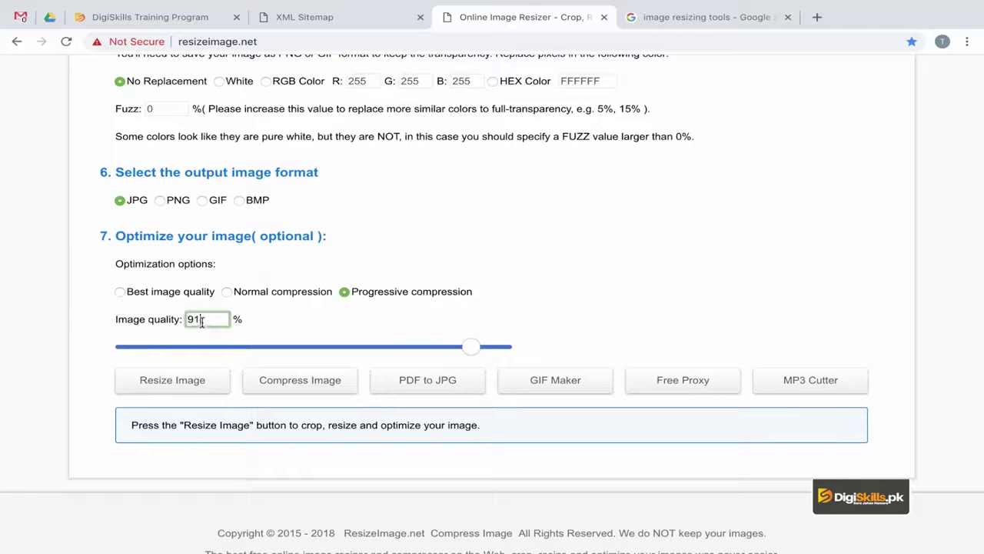
key(BackSpace)
key(BackSpace)
text(80)
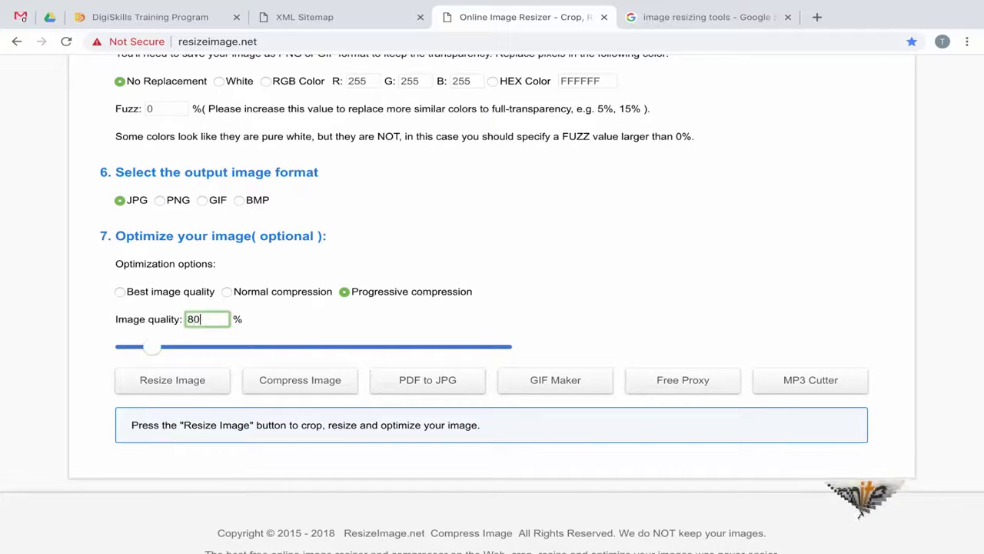
click(250, 323)
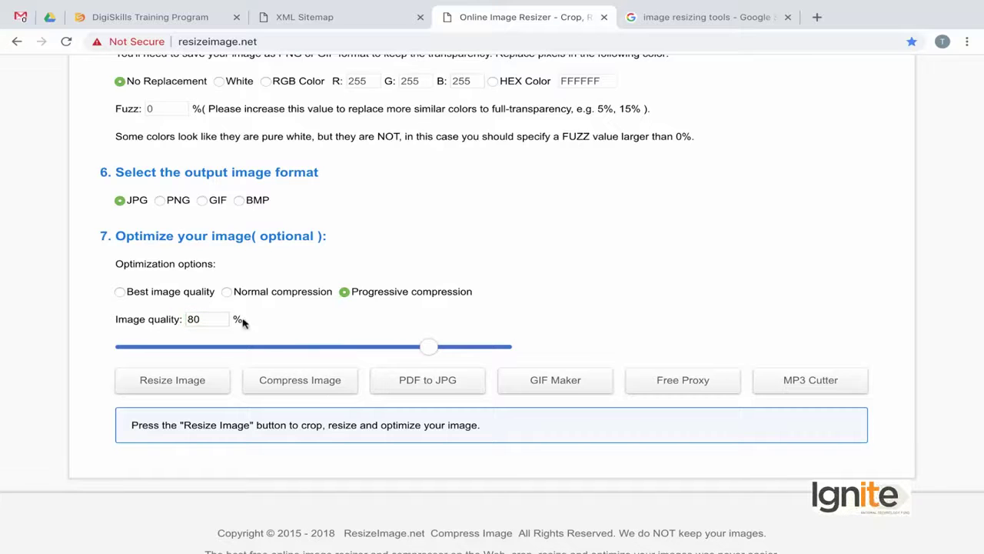
scroll(261, 358, down, 2)
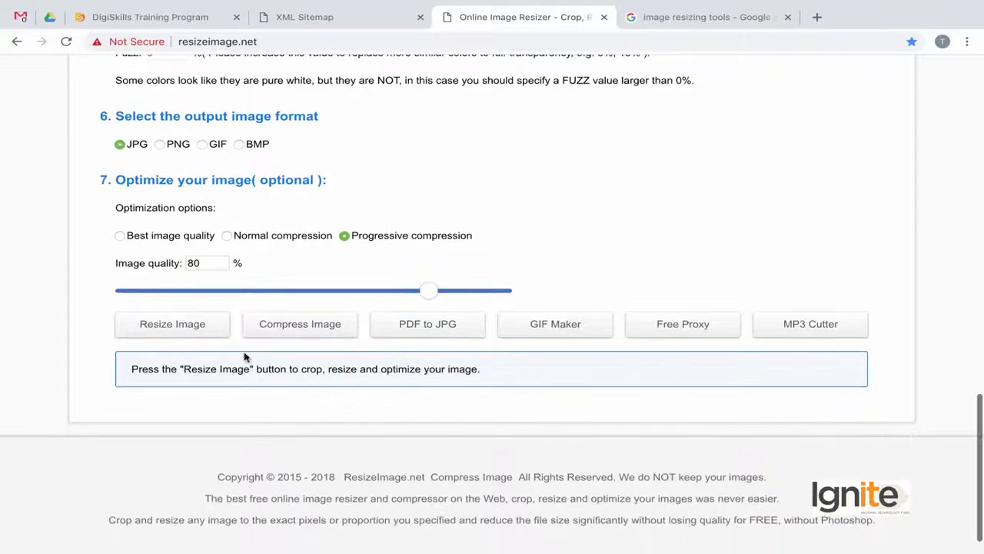
click(184, 333)
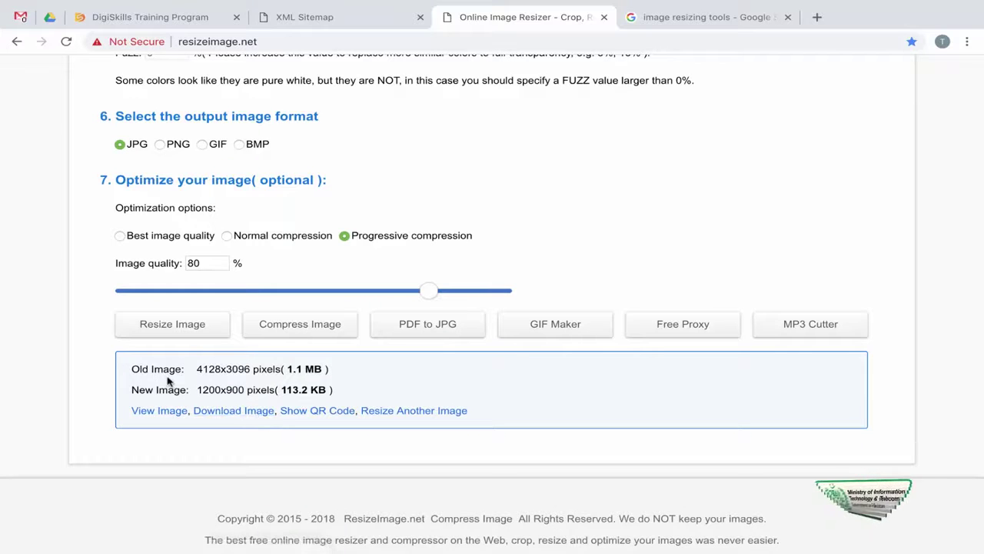
- Compare the pixel dimensions and file size of the old image with those of the new image
drag(132, 369, 334, 371)
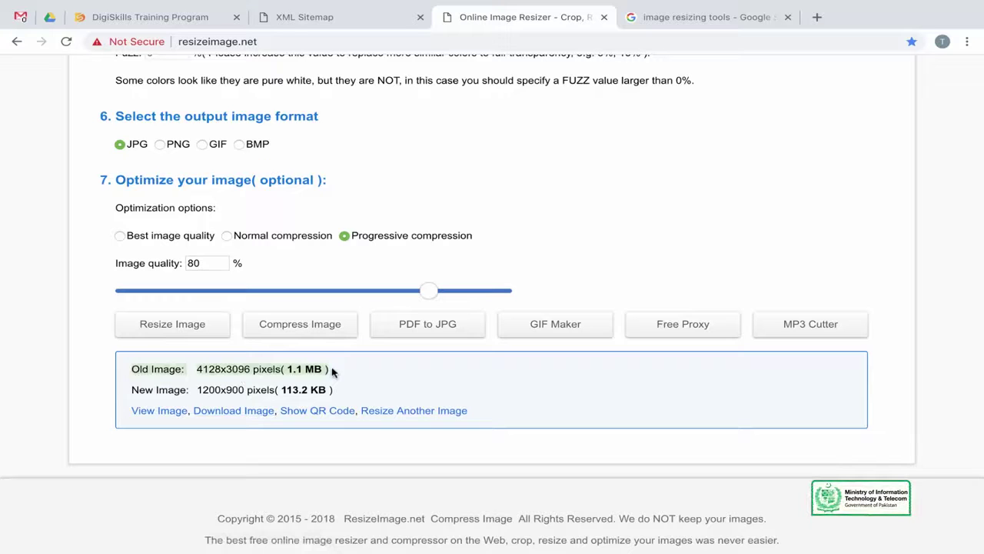
click(332, 371)
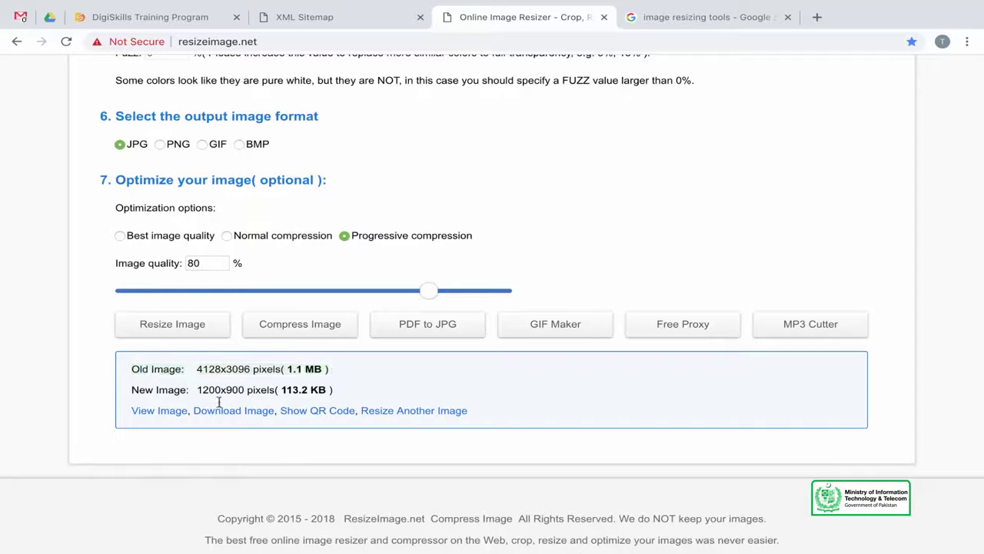
drag(131, 390, 310, 389)
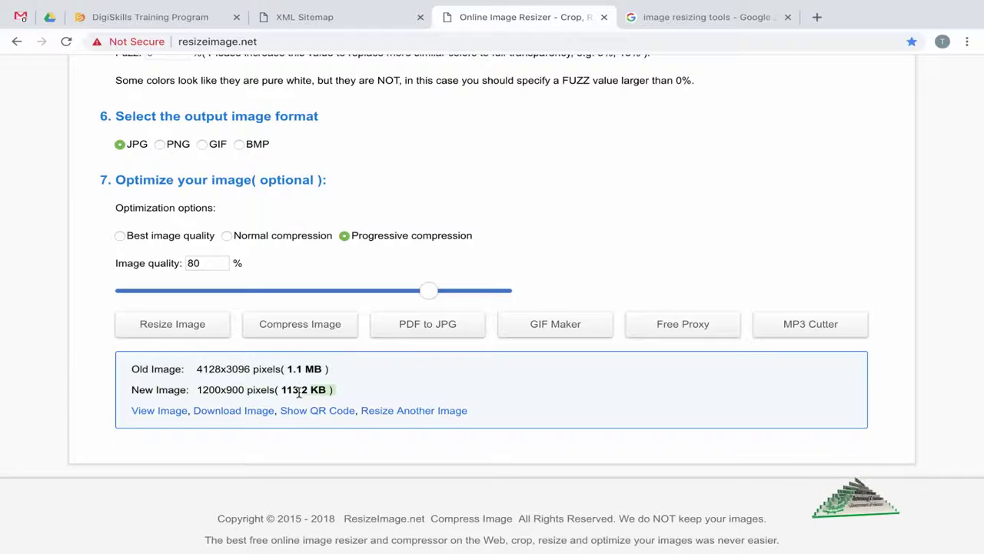
click(332, 393)
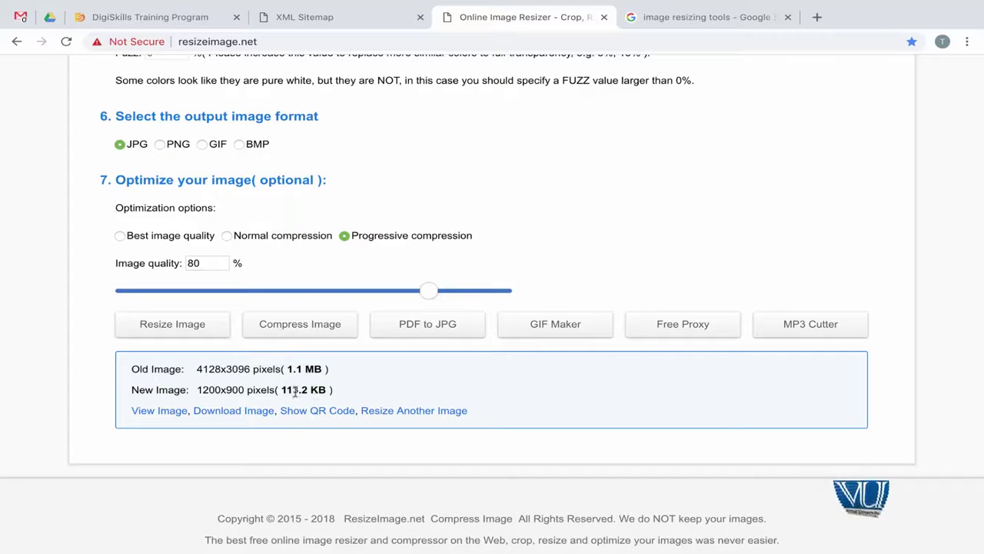
- View the resized image in the browser and inspect its visual quality from sky to shoreline
click(159, 412)
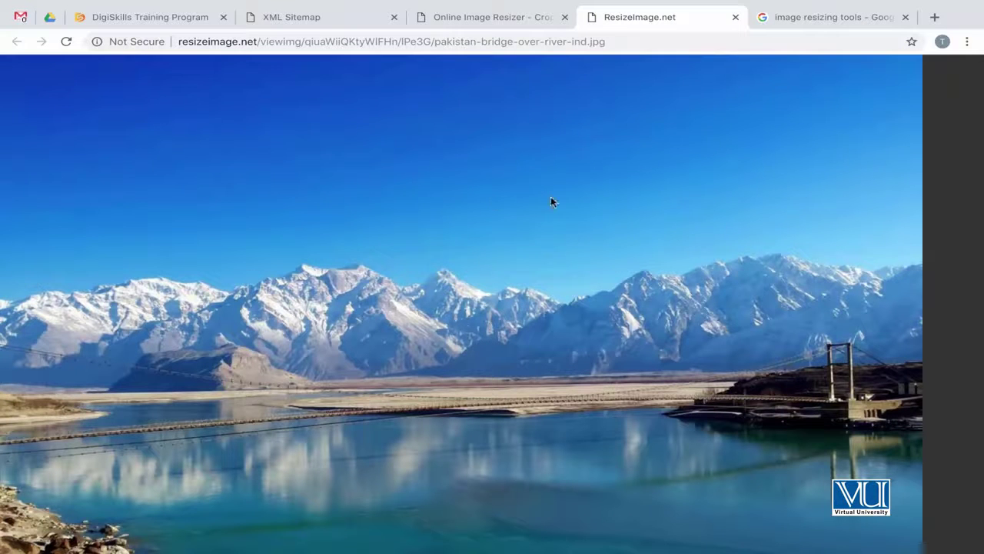
scroll(483, 274, down, 2)
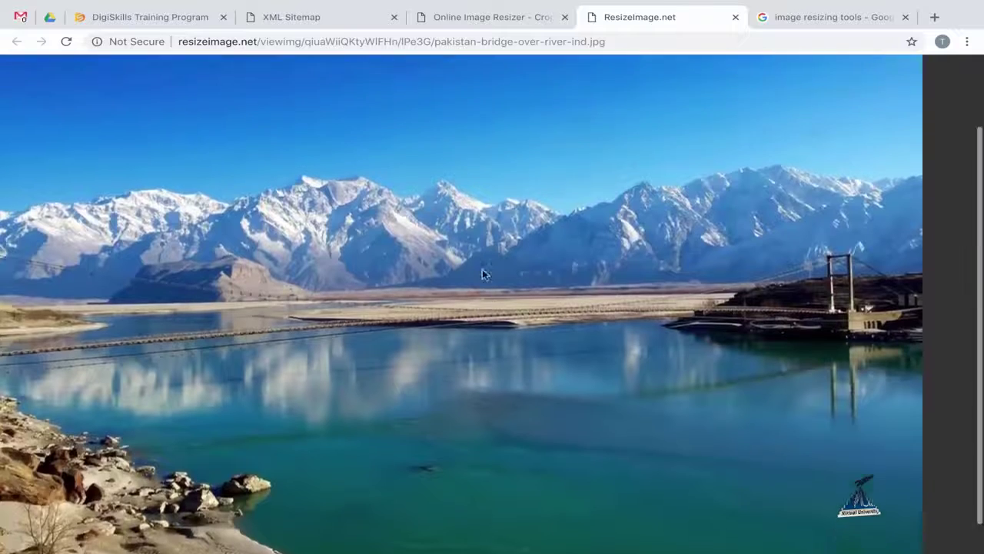
scroll(482, 275, up, 2)
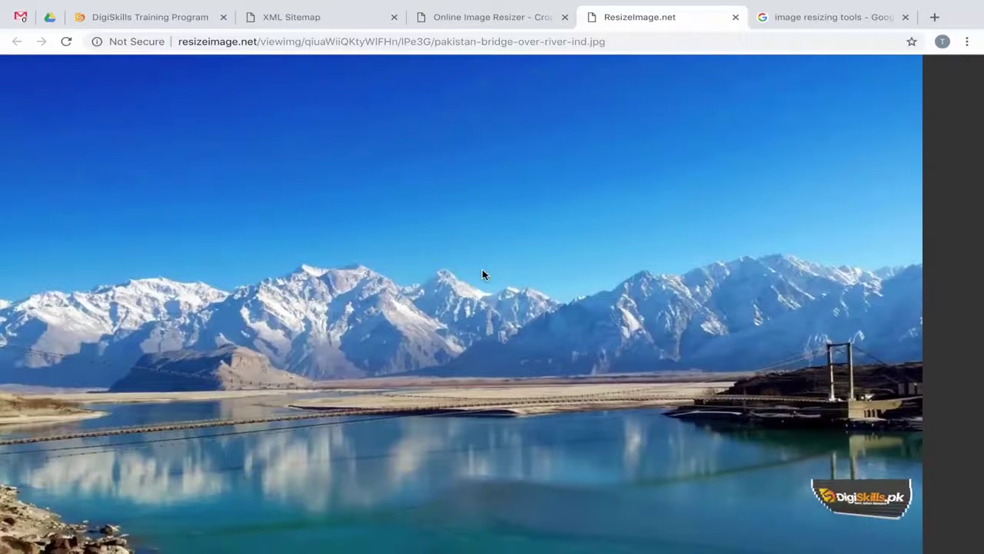
scroll(483, 275, down, 2)
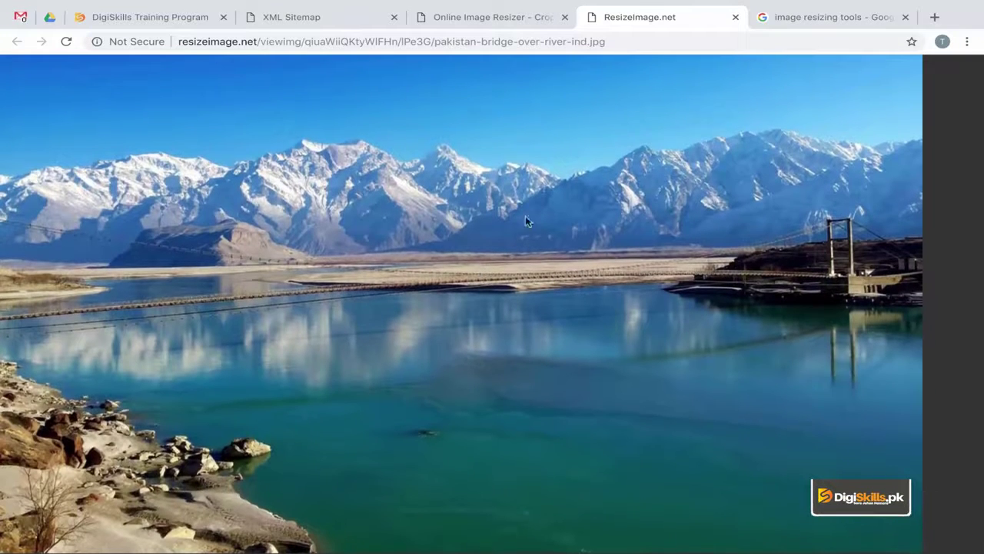
- Return to the image resizer page and download the resized image
click(525, 23)
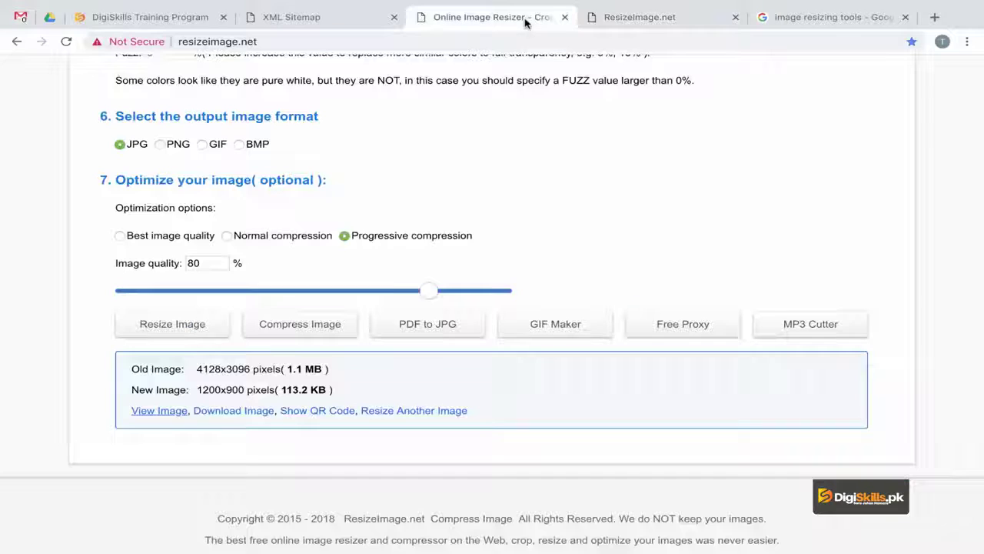
click(235, 412)
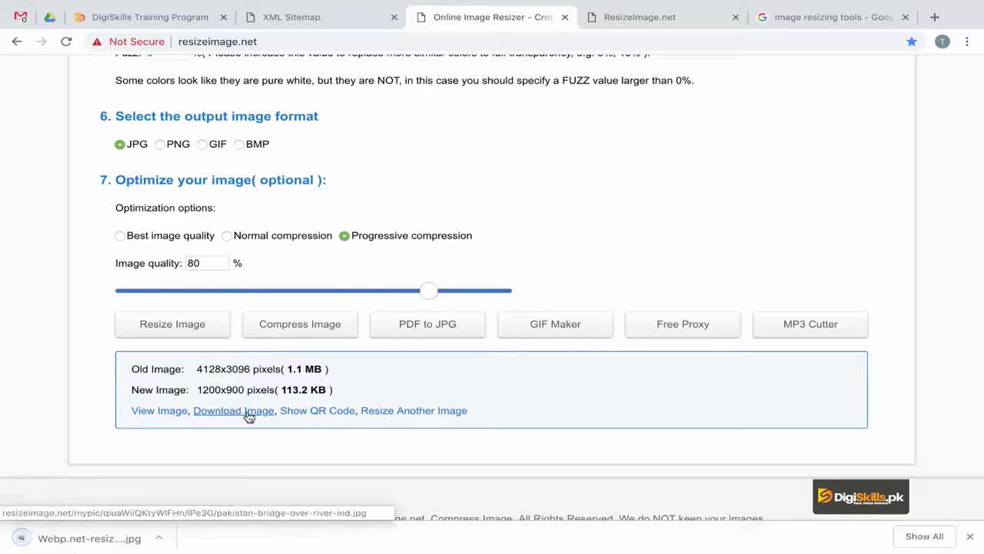
- Switch to Finder and compare the file size of the original photo with that of the downloaded Webp.net-resizeimage.jpg
key(ctrl+Left)
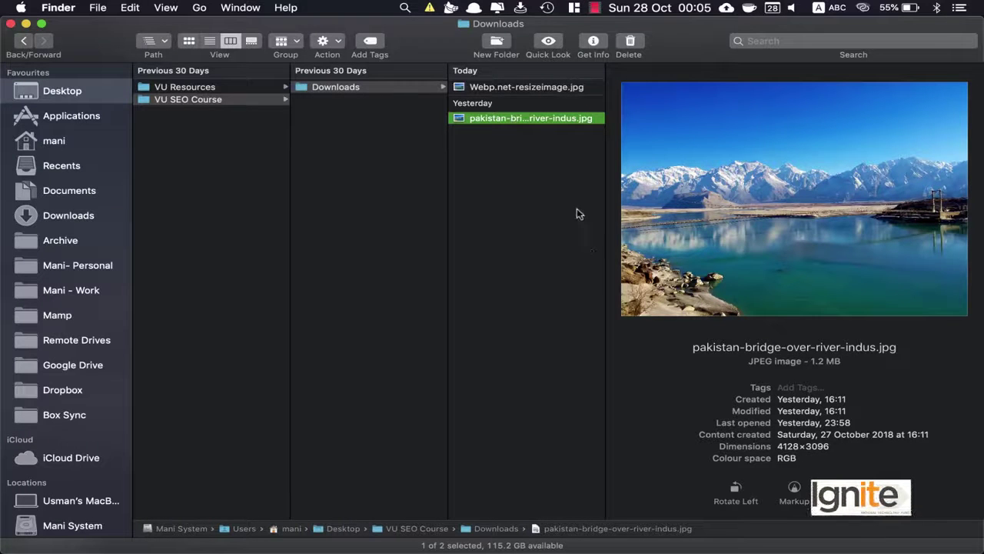
triple_click(806, 363)
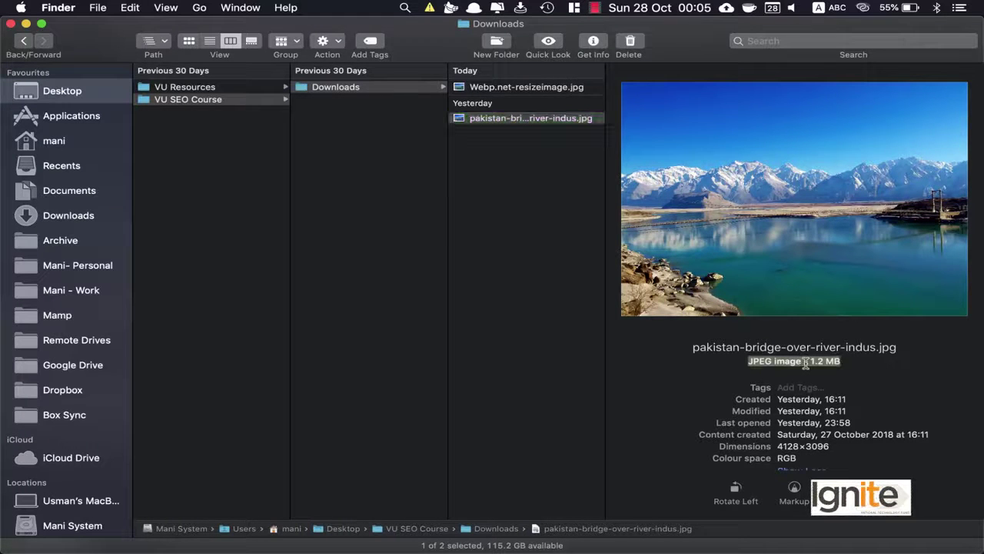
click(549, 88)
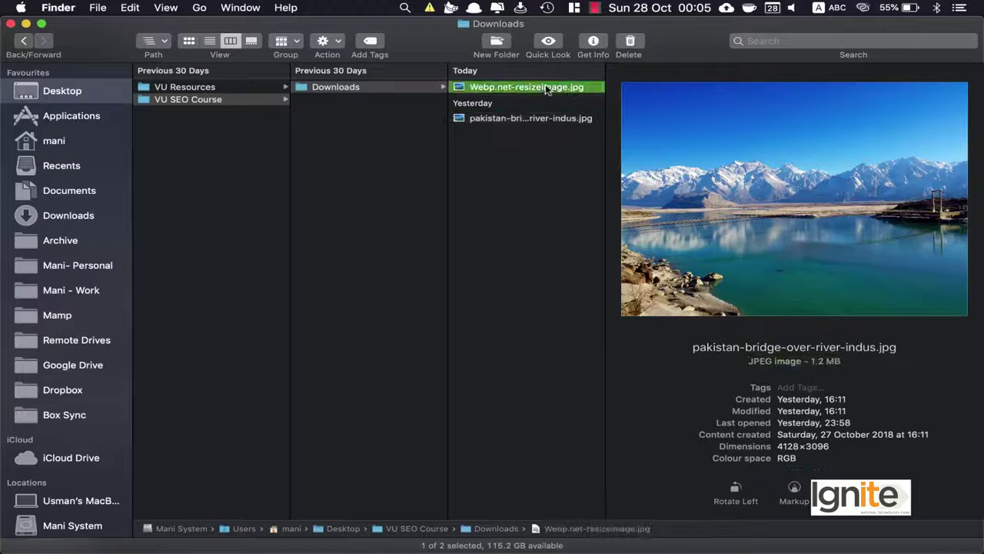
double_click(818, 361)
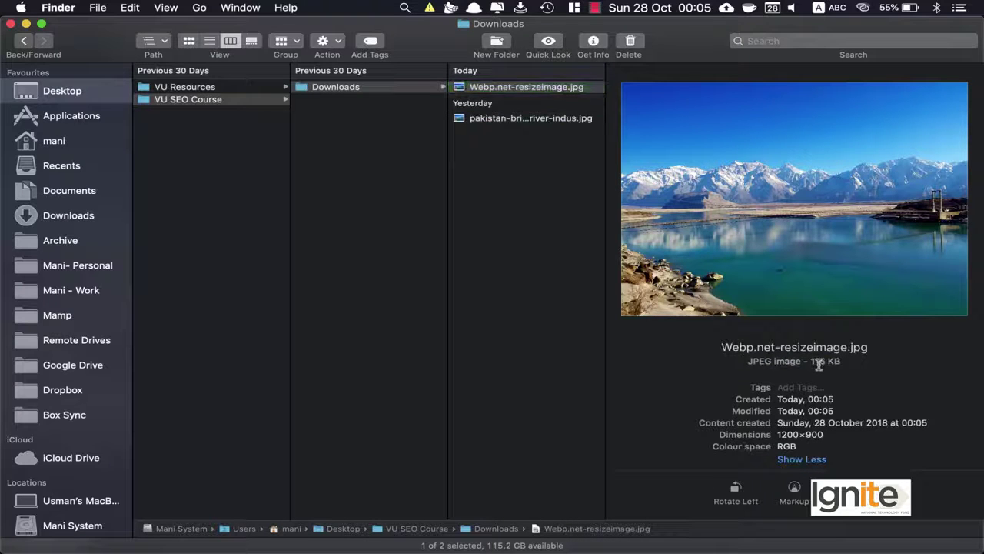
- Switch back to ResizeImage.net in the browser and set the image quality to 75%
key(ctrl+Right)
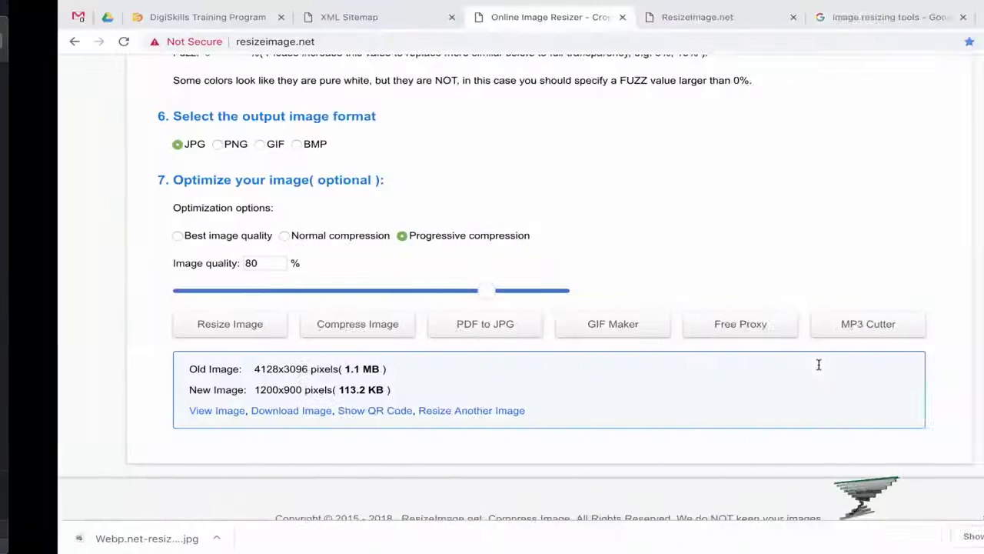
click(196, 263)
double_click(196, 263)
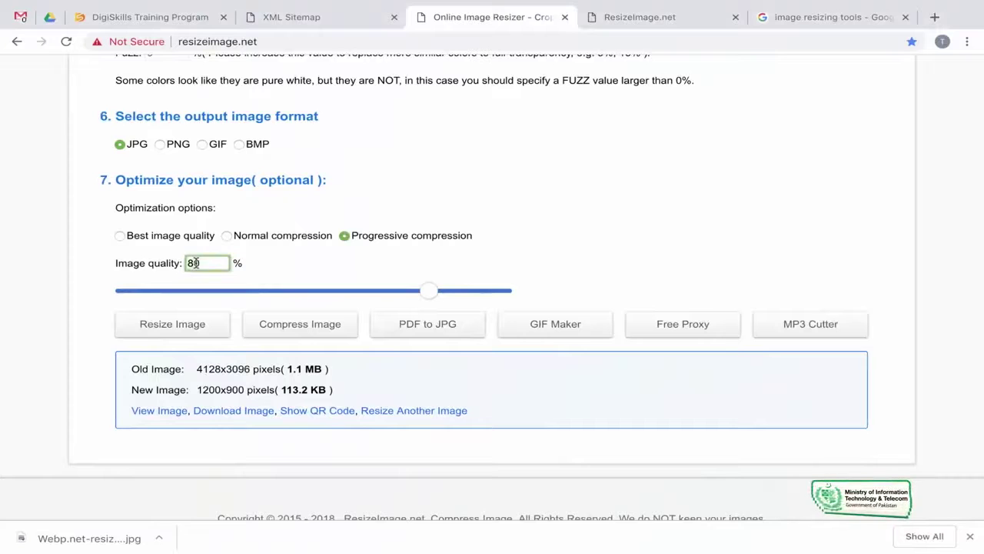
text(75)
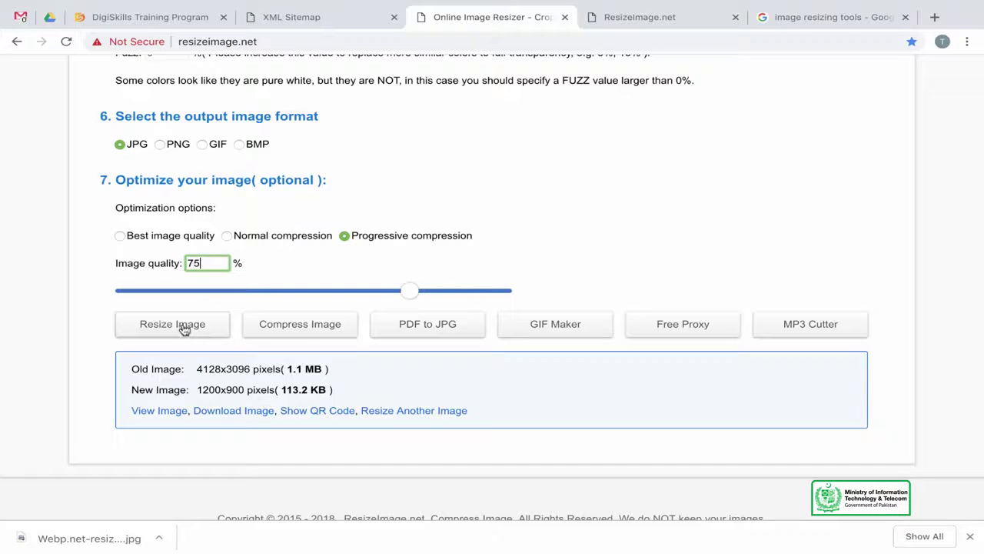
- Look at the opened resized photo once more to judge its image quality
click(646, 27)
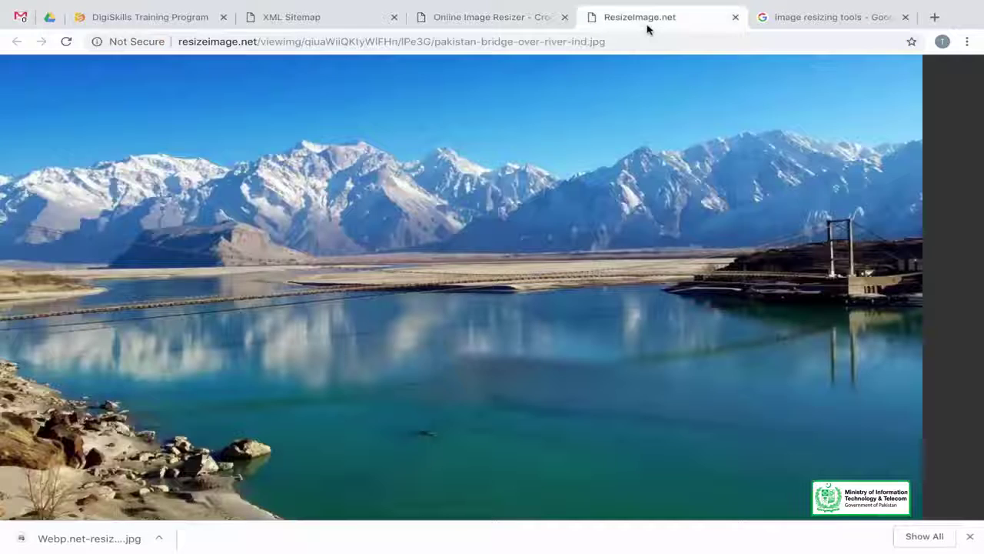
scroll(516, 347, down, 1)
scroll(507, 231, up, 3)
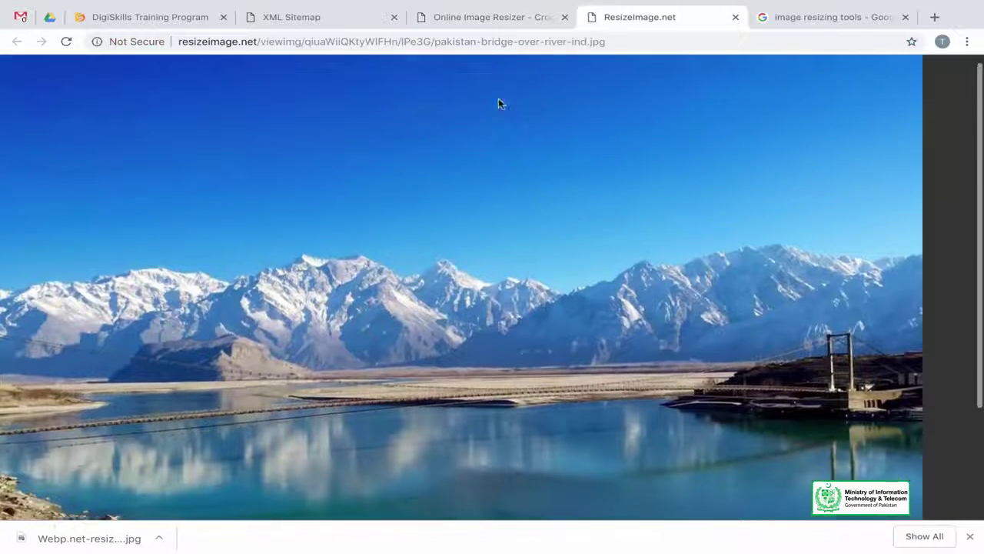
- Return to the resizer page, resize the photo again at 75% quality and open the new image for viewing
click(501, 23)
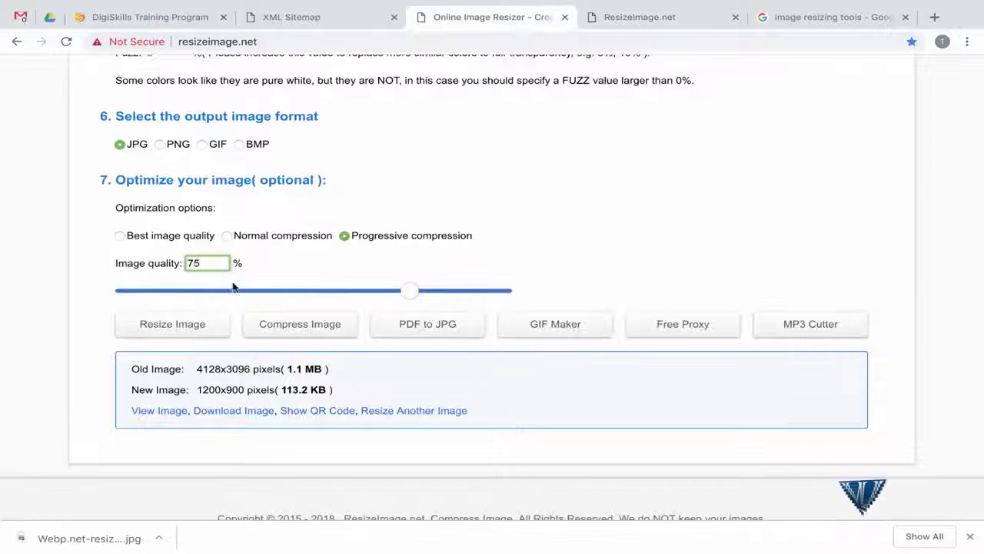
click(180, 326)
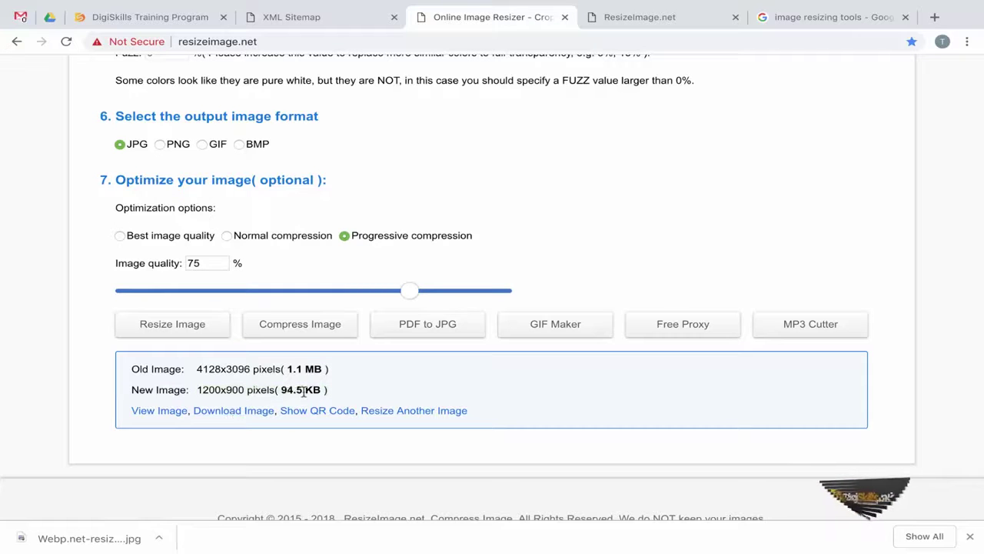
click(149, 412)
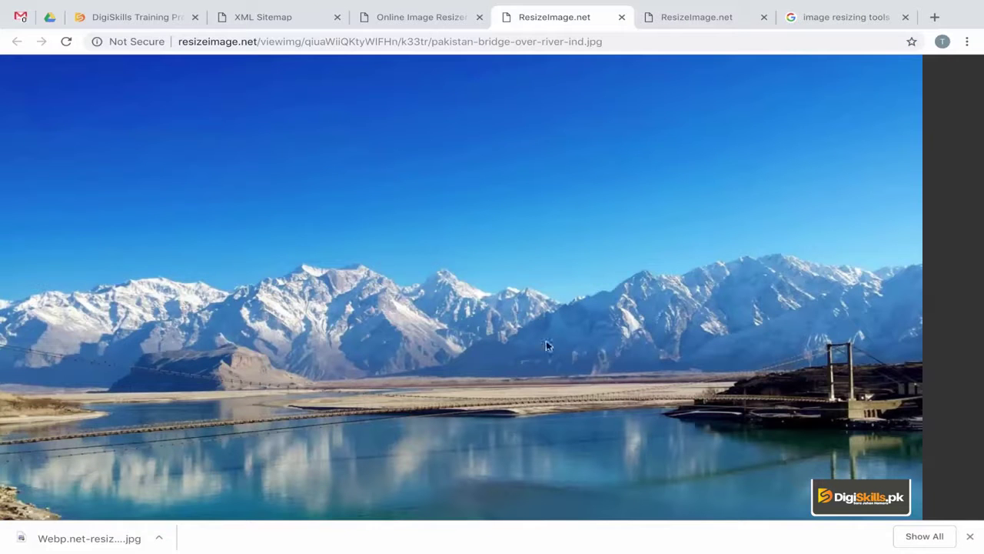
- Hide the downloads bar and inspect the newly compressed photo from top to bottom to judge its quality
click(970, 536)
scroll(577, 449, down, 3)
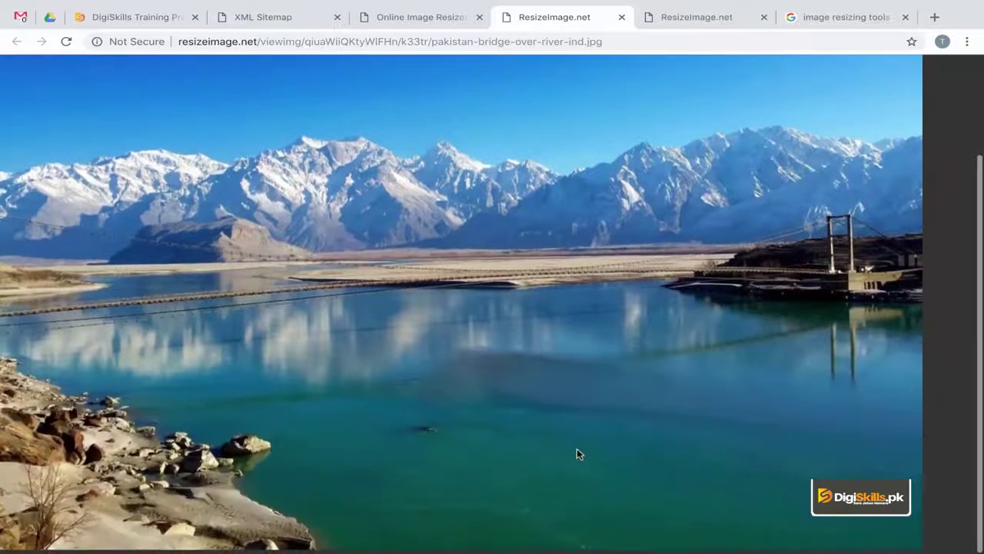
scroll(577, 454, up, 2)
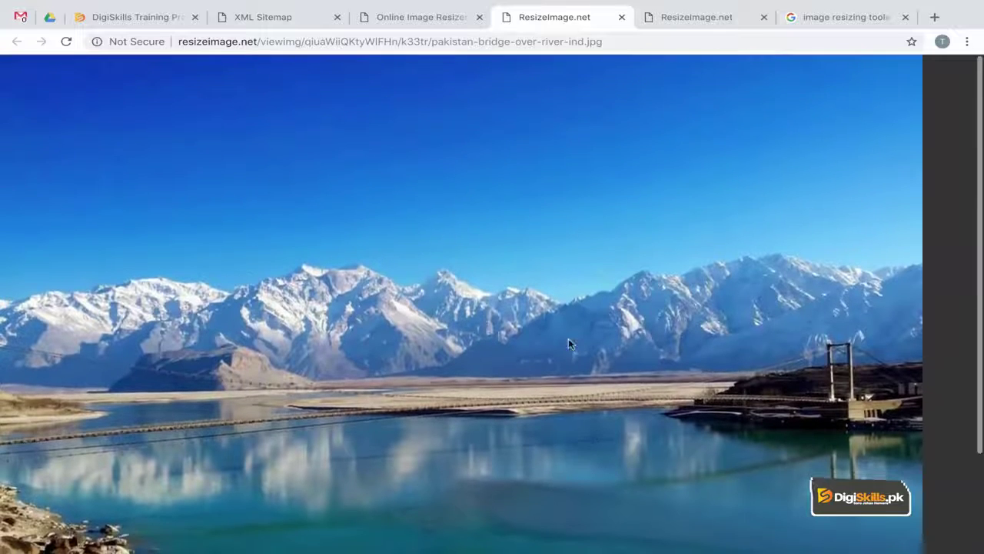
scroll(558, 336, down, 2)
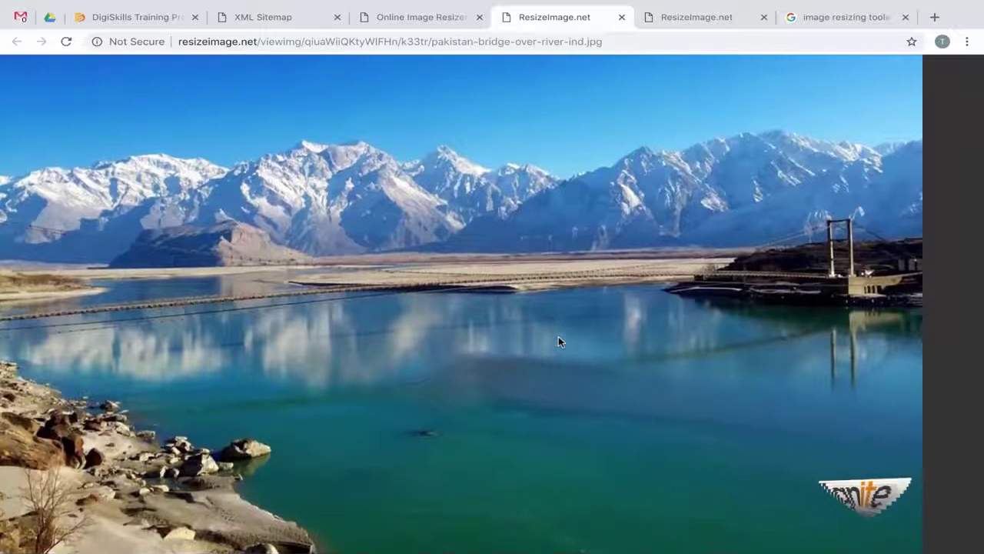
scroll(559, 336, up, 2)
- Return to the resizer page, highlight the new image's dimensions and file size, and download the image
click(415, 16)
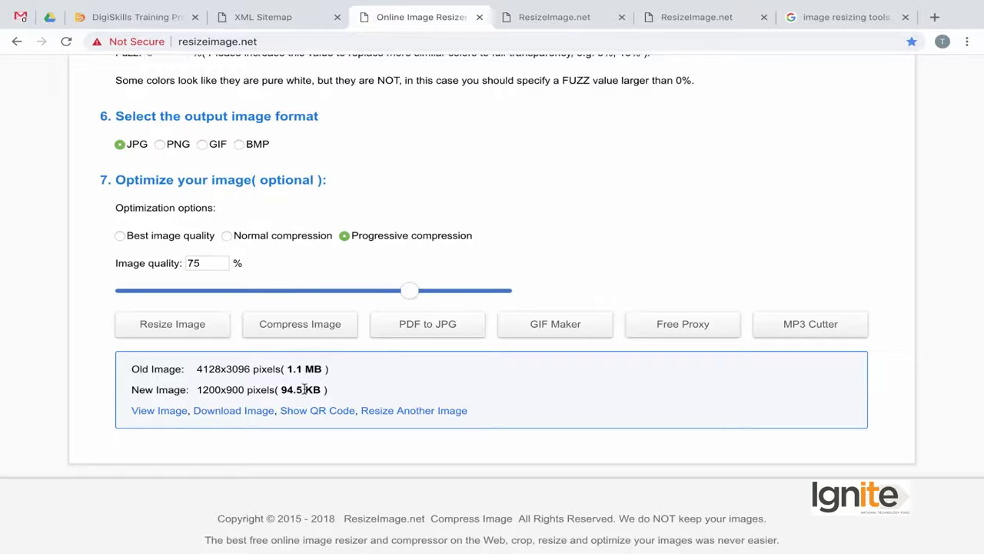
triple_click(258, 390)
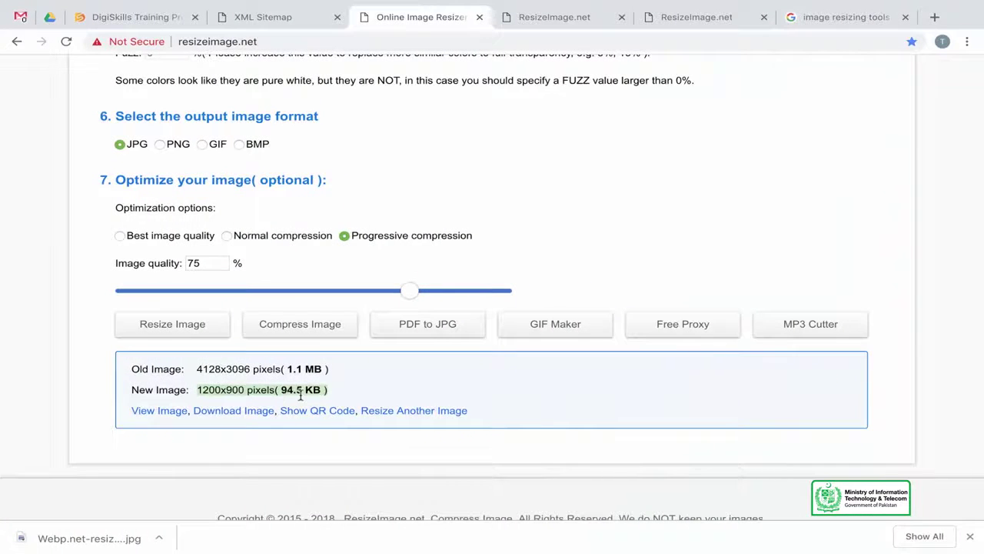
- Switch to Finder, open the downloaded Webp.net-resizeimage (1).jpg in Preview to check its quality, and close the preview
key(ctrl+Left)
click(558, 96)
double_click(559, 90)
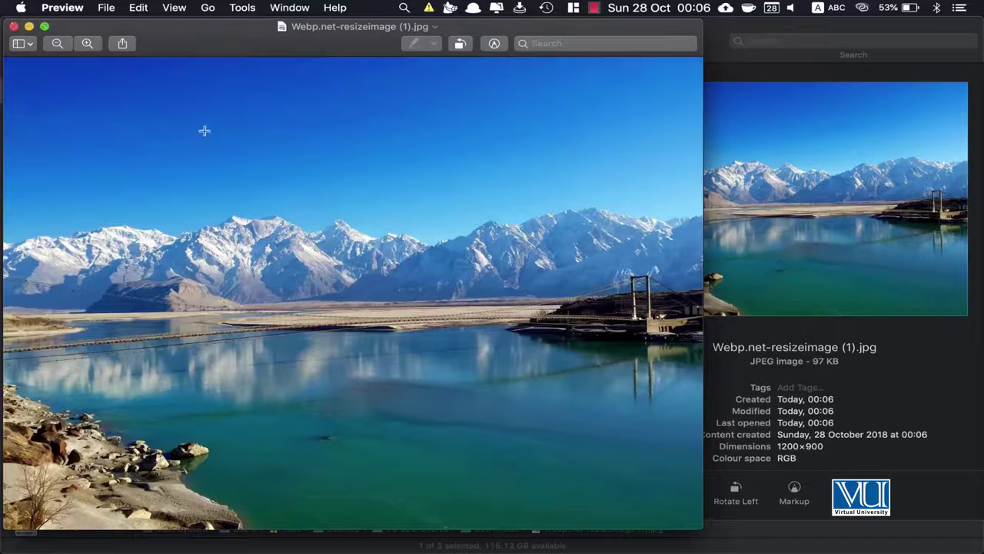
click(13, 27)
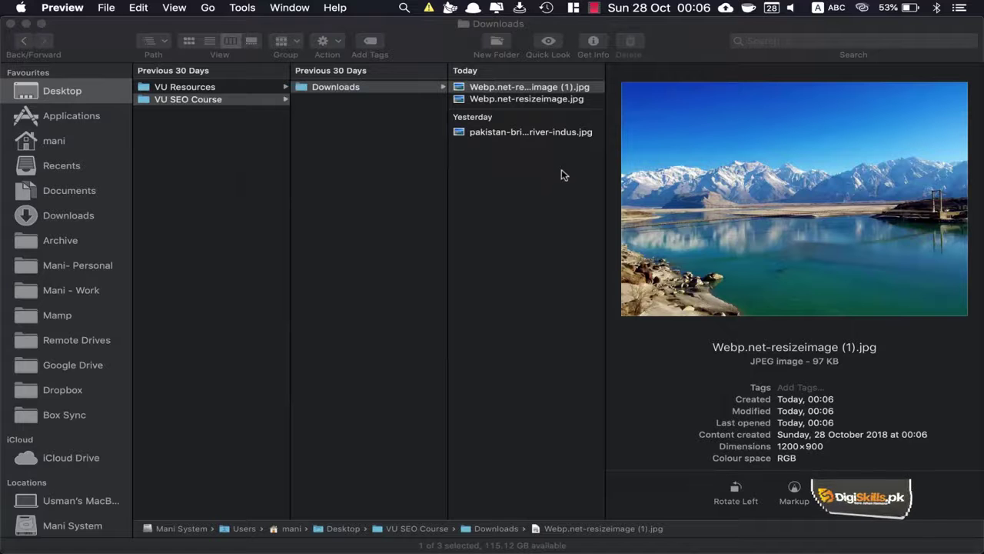